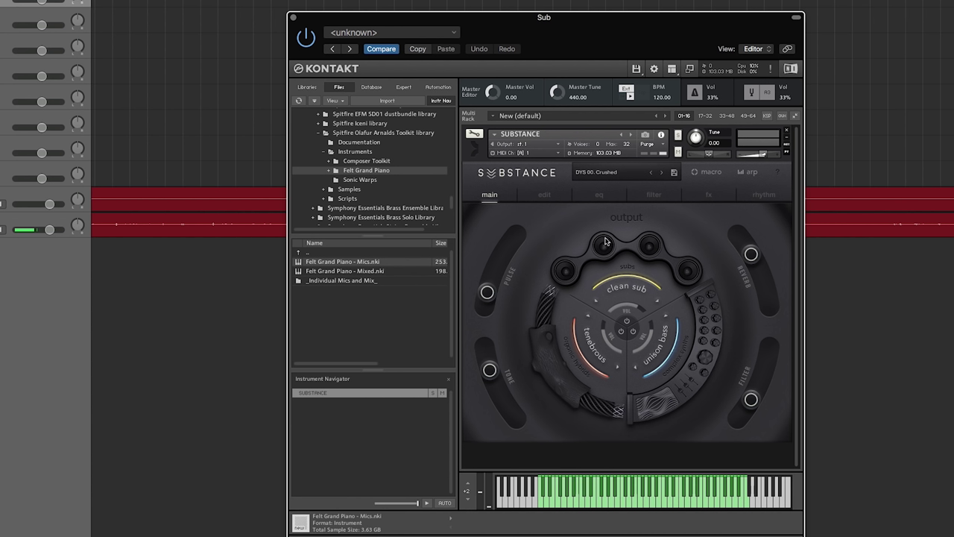
# Step: Browse the Substance preset list down to the BSE presets, and return to the main page without loading one
pyautogui.click(615, 176)
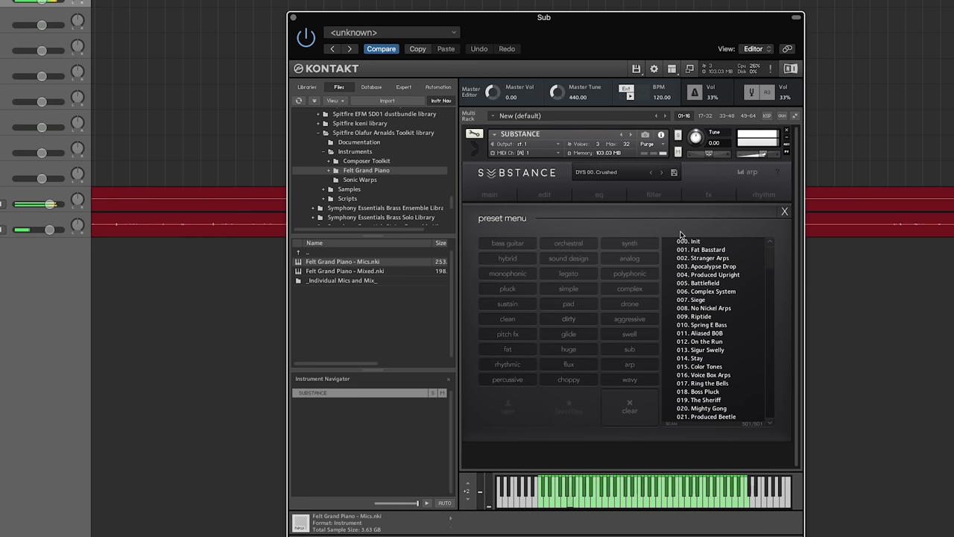
pyautogui.click(773, 376)
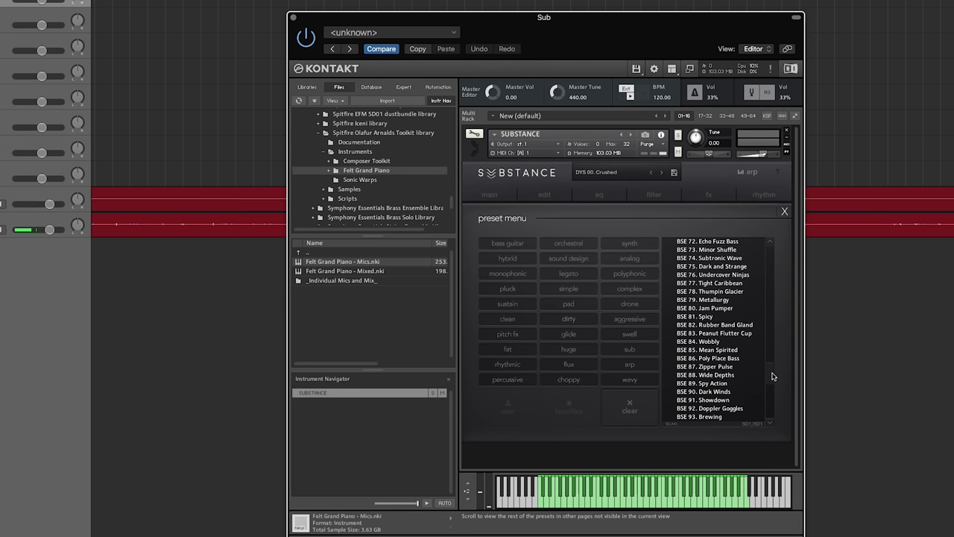
pyautogui.moveTo(773, 376); pyautogui.dragTo(773, 352)
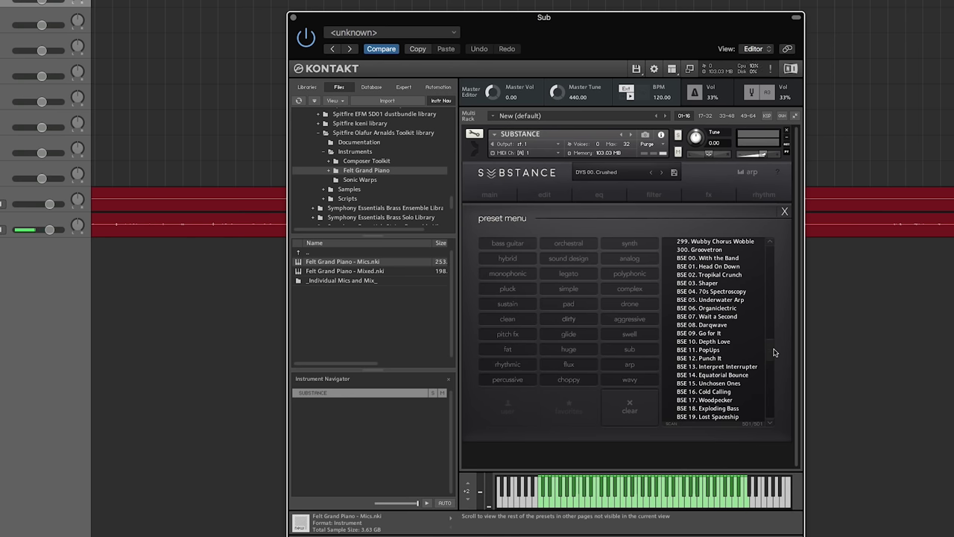
pyautogui.click(490, 194)
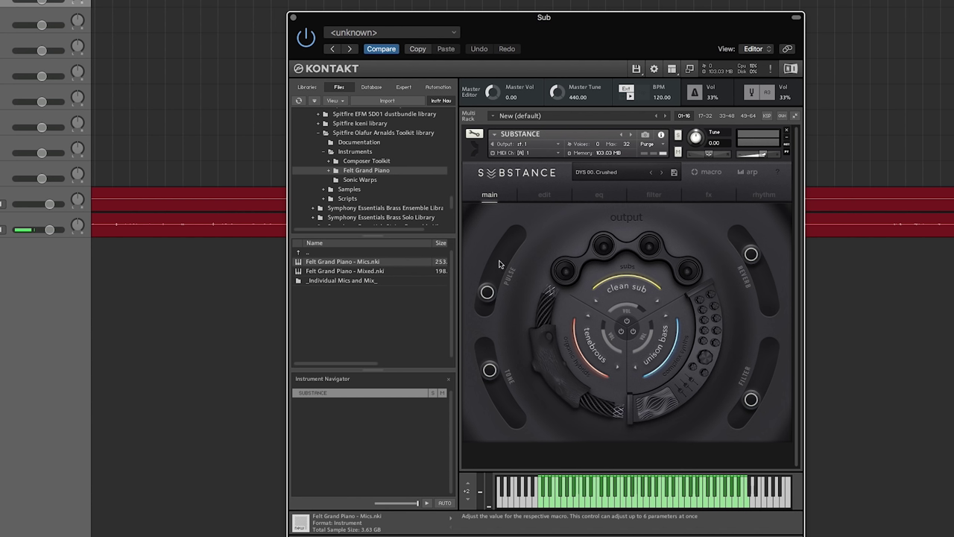
# Step: Raise the Pulse and Filter macro sliders and lower the Tone and Reverb macro sliders on the Substance main page
pyautogui.moveTo(489, 294); pyautogui.dragTo(507, 245)
pyautogui.moveTo(502, 398); pyautogui.dragTo(505, 402)
pyautogui.moveTo(750, 254); pyautogui.dragTo(764, 286)
pyautogui.moveTo(761, 403); pyautogui.dragTo(769, 361)
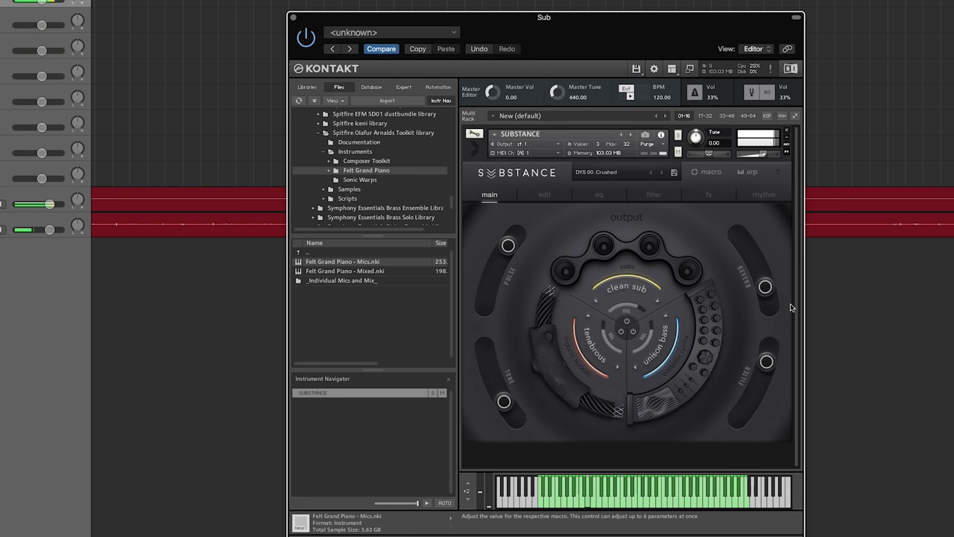
# Step: Audition the tri sub source in the clean sub layer, and replace it with ring plucker from the synth plucks category
pyautogui.click(633, 293)
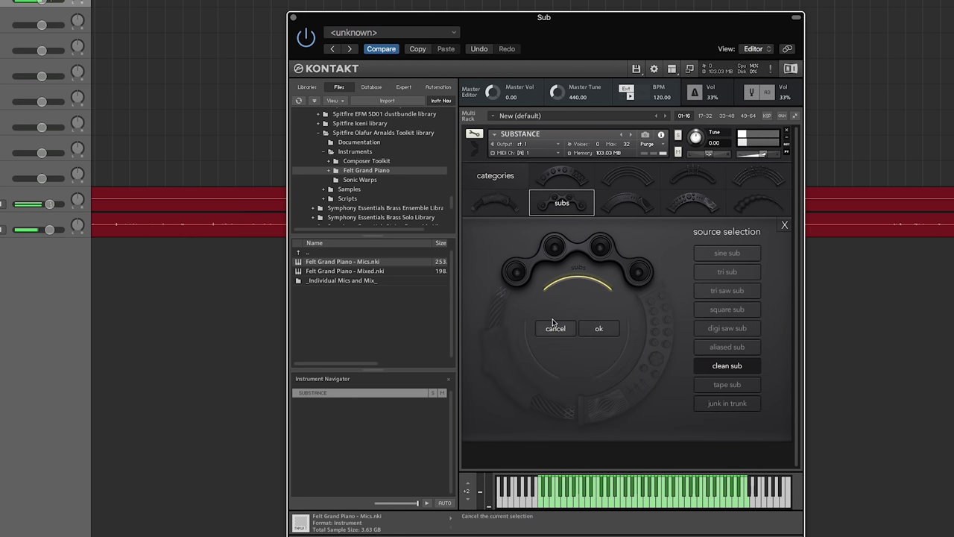
pyautogui.click(729, 272)
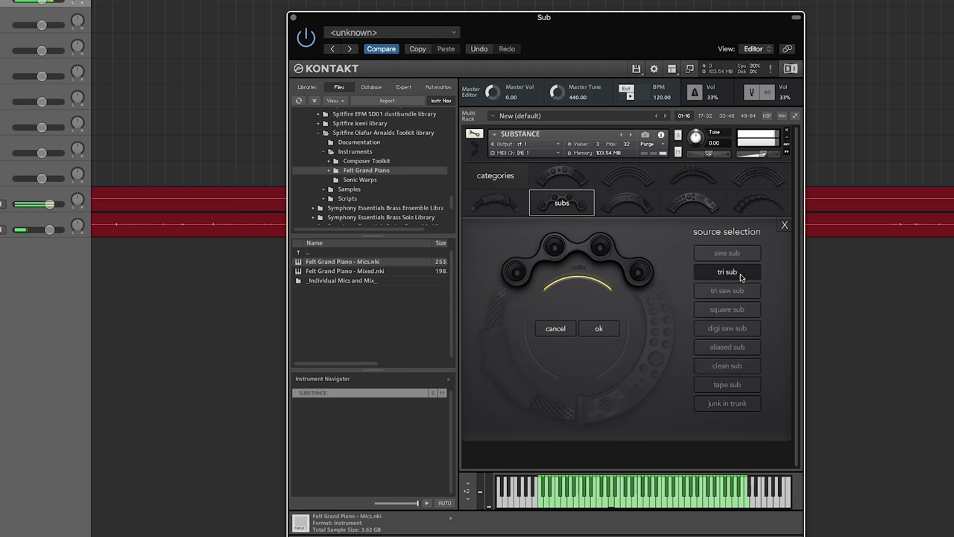
pyautogui.click(634, 215)
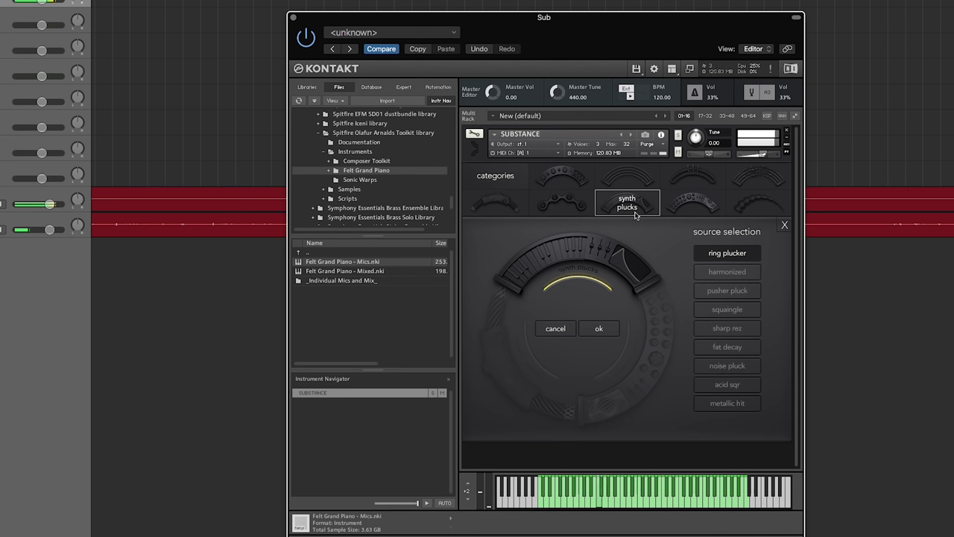
pyautogui.click(787, 227)
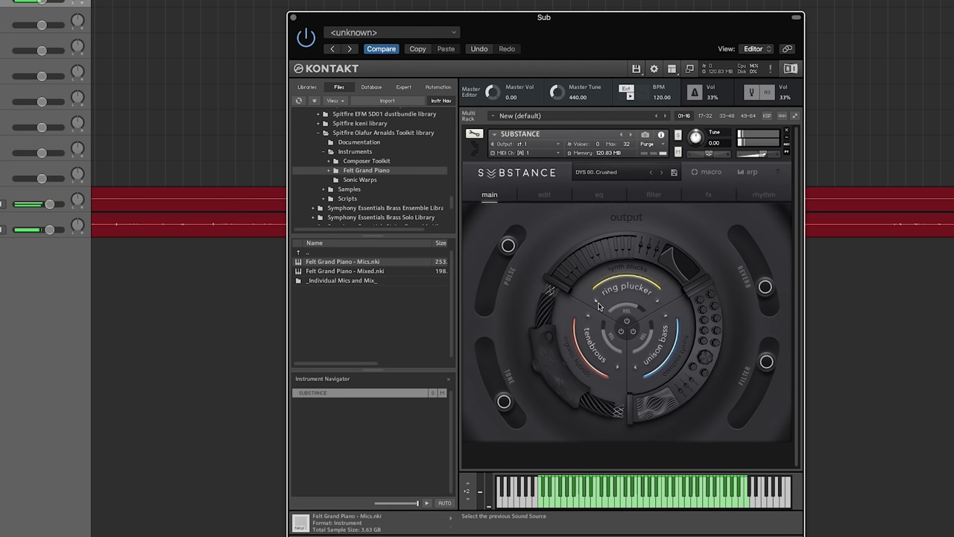
# Step: Look over the edit and EQ pages of the three Substance layers, and return to the main page
pyautogui.click(547, 197)
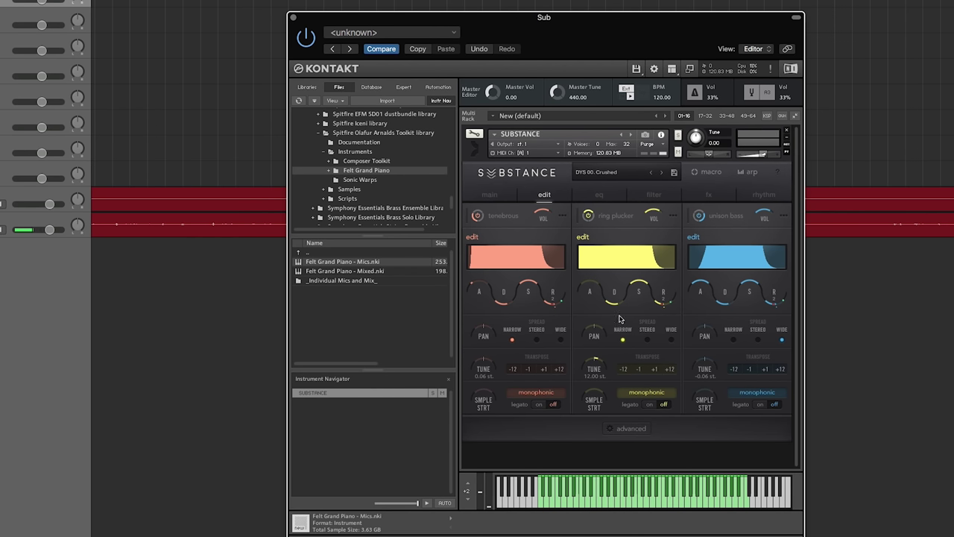
pyautogui.click(599, 195)
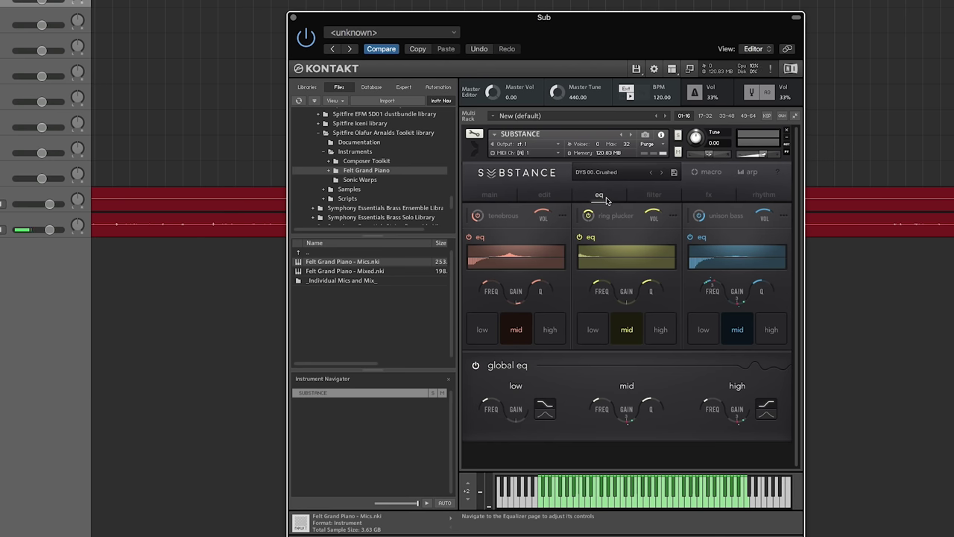
pyautogui.click(490, 195)
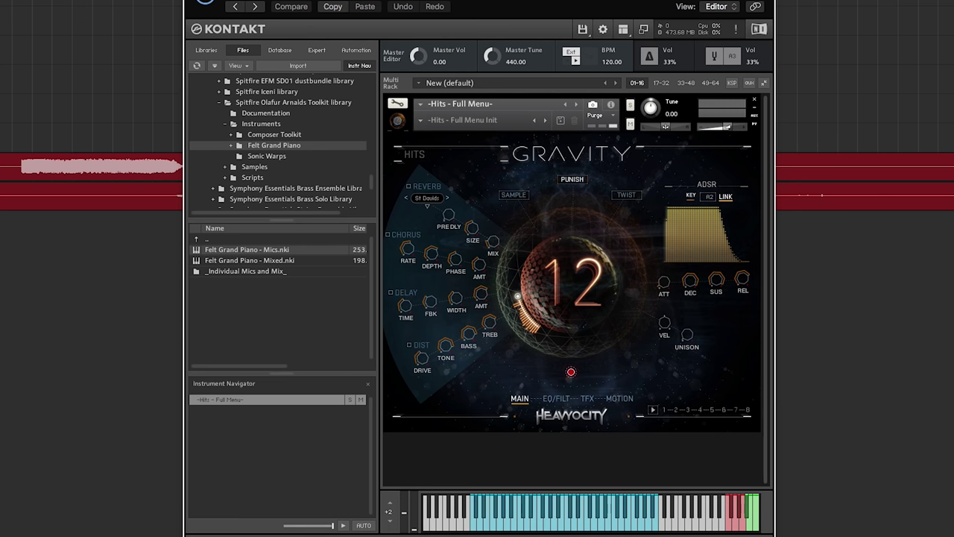
# Step: Search the Kontakt libraries for "gravity" and list the Gravity library's instruments
pyautogui.click(206, 50)
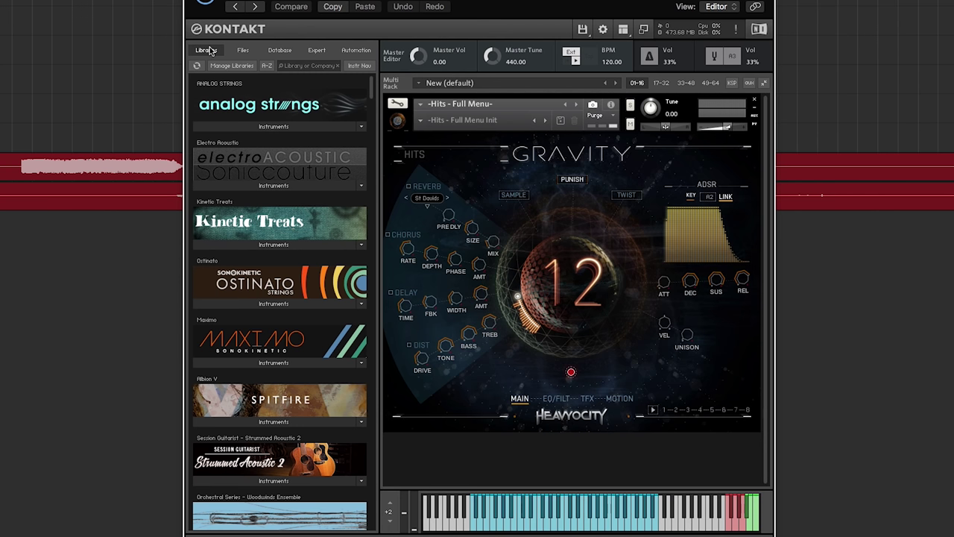
pyautogui.click(290, 67)
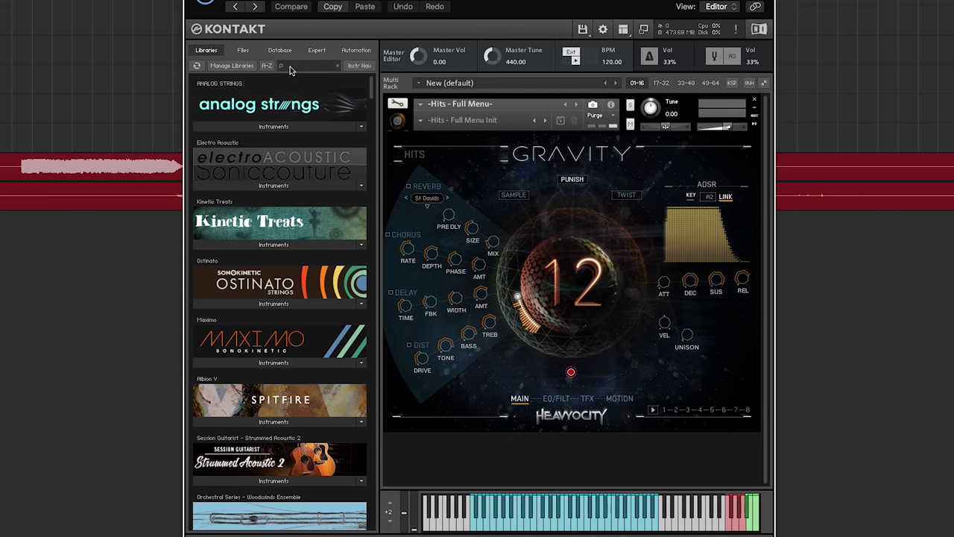
pyautogui.write('gravity')
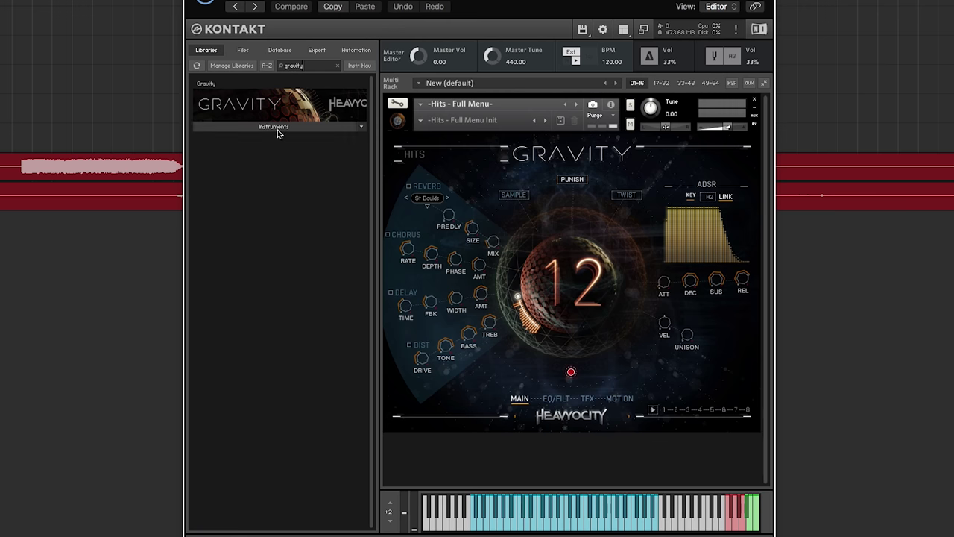
pyautogui.click(277, 127)
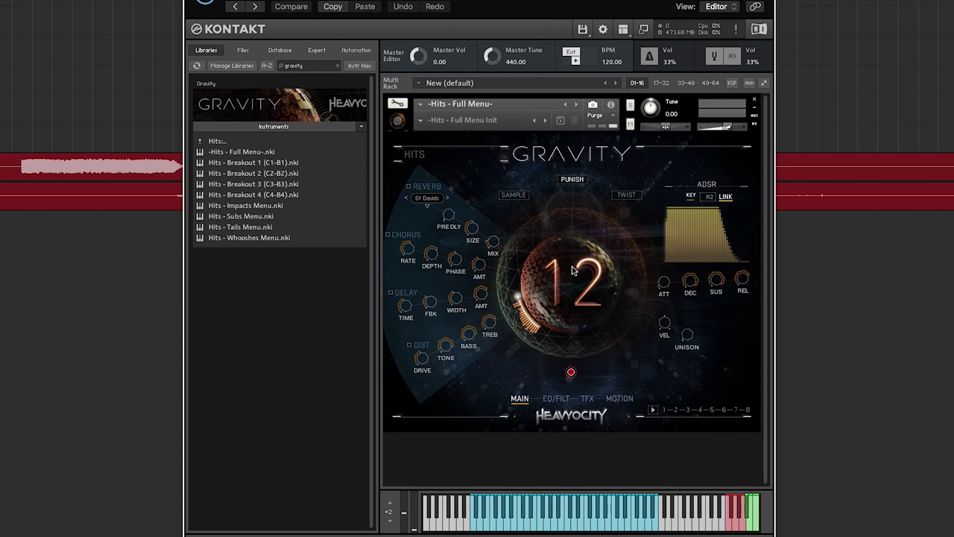
# Step: Browse from the Hits folder to the Aggressive instruments under Pads > Complex, and go back up to Pads
pyautogui.doubleClick(226, 143)
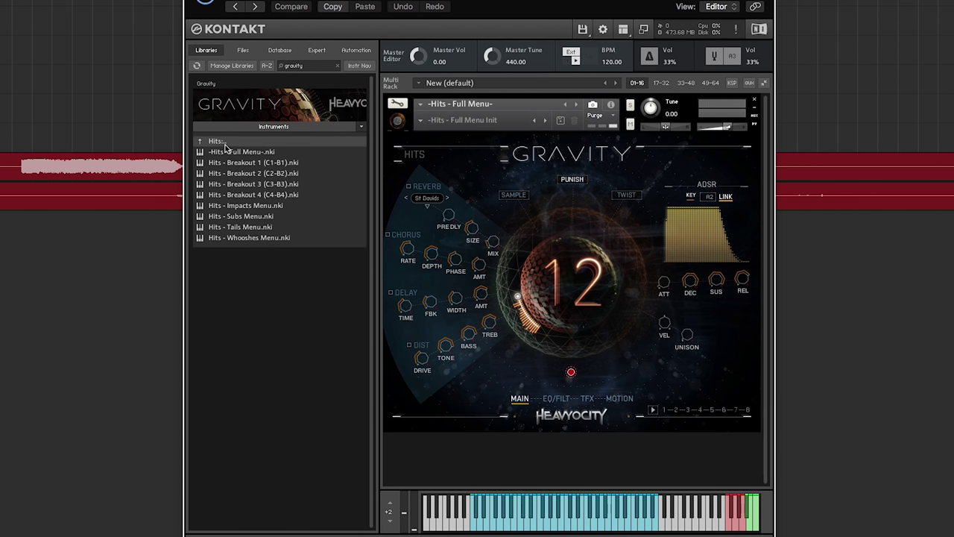
pyautogui.doubleClick(222, 141)
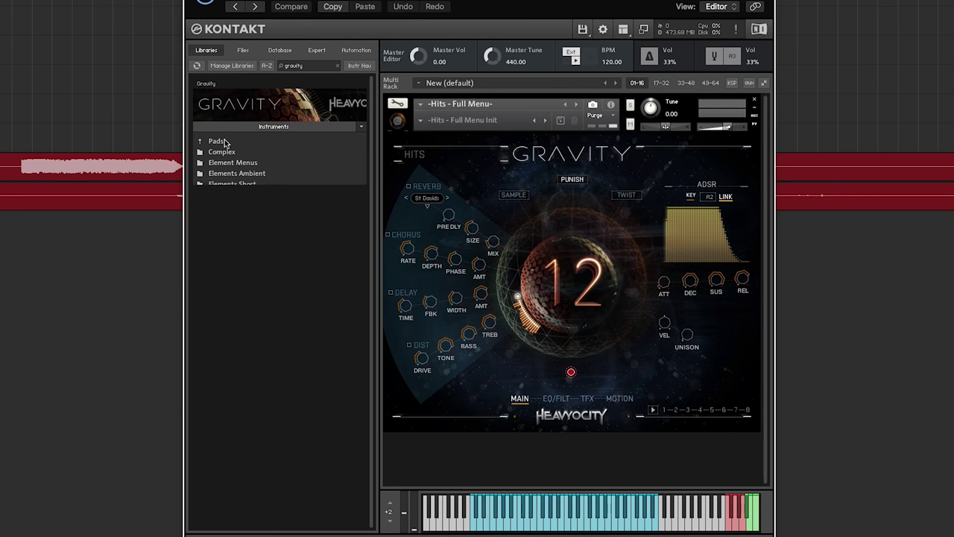
pyautogui.doubleClick(237, 152)
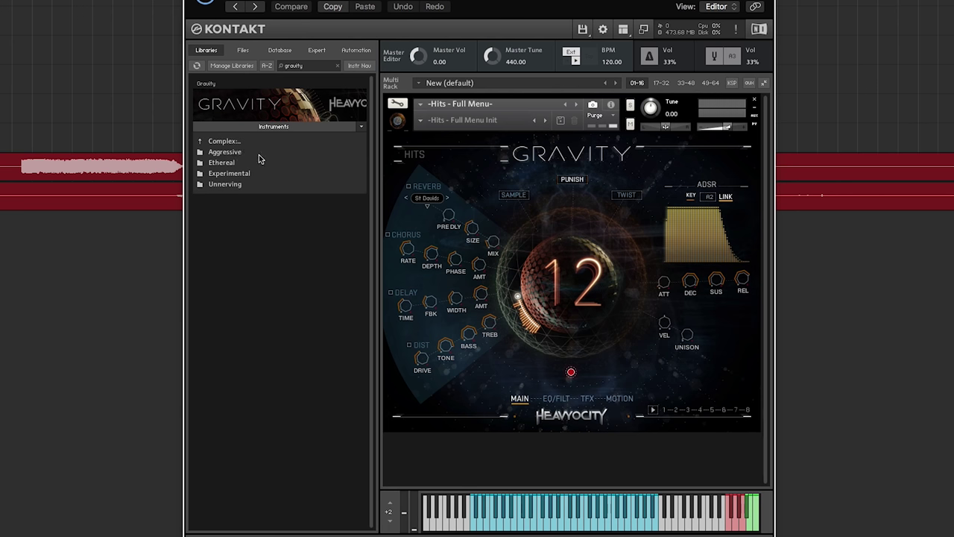
pyautogui.doubleClick(245, 152)
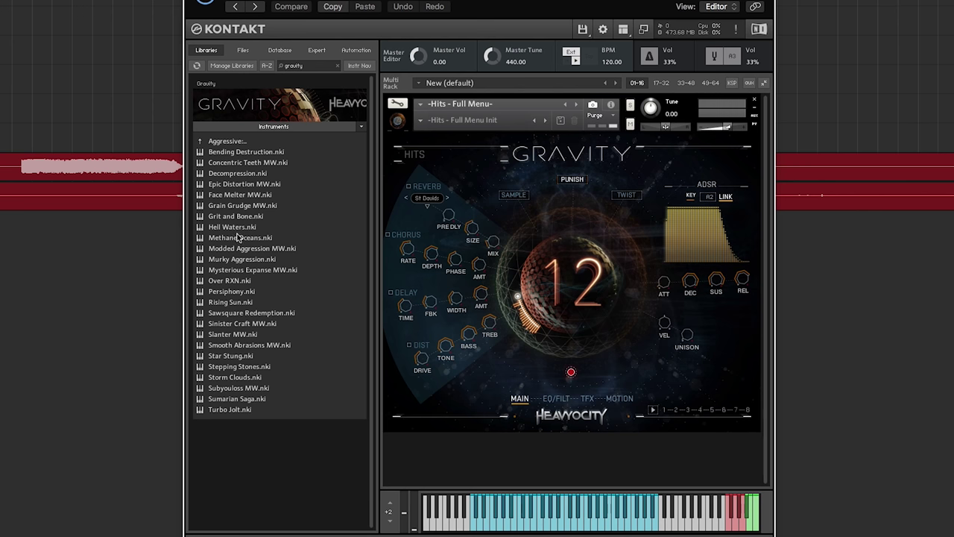
pyautogui.doubleClick(228, 142)
pyautogui.doubleClick(230, 143)
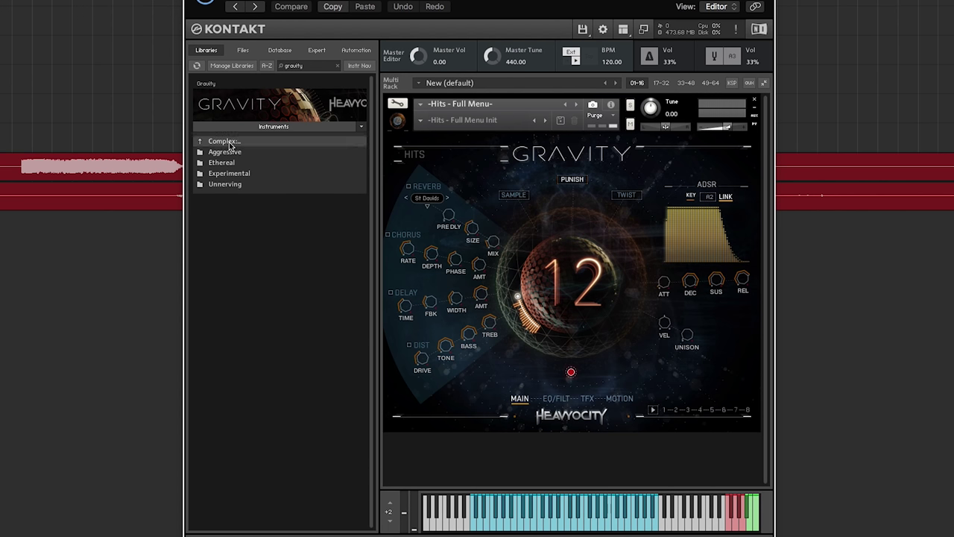
# Step: Look through Gravity's EQ/Filt, TFX and Motion pages, and return to the Main page
pyautogui.moveTo(522, 2); pyautogui.dragTo(408, 0)
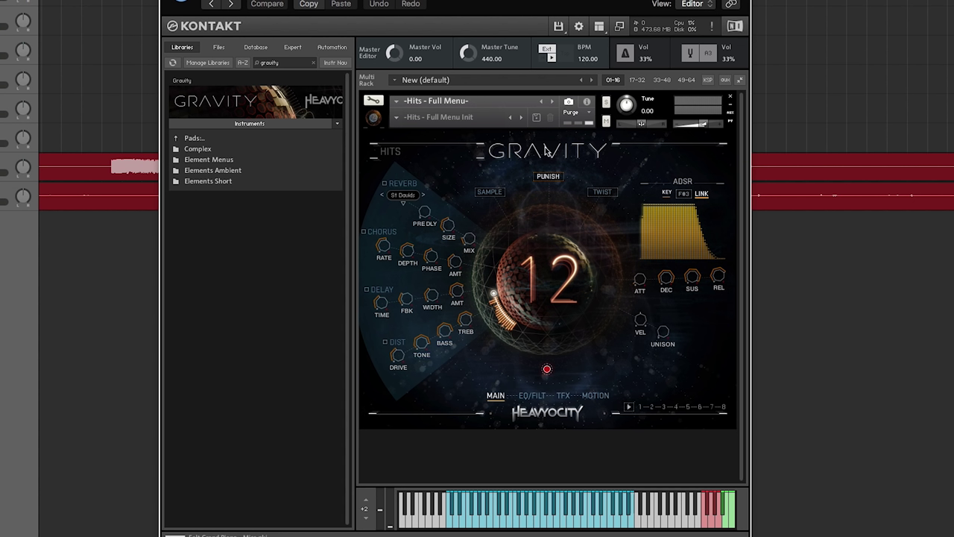
pyautogui.click(532, 396)
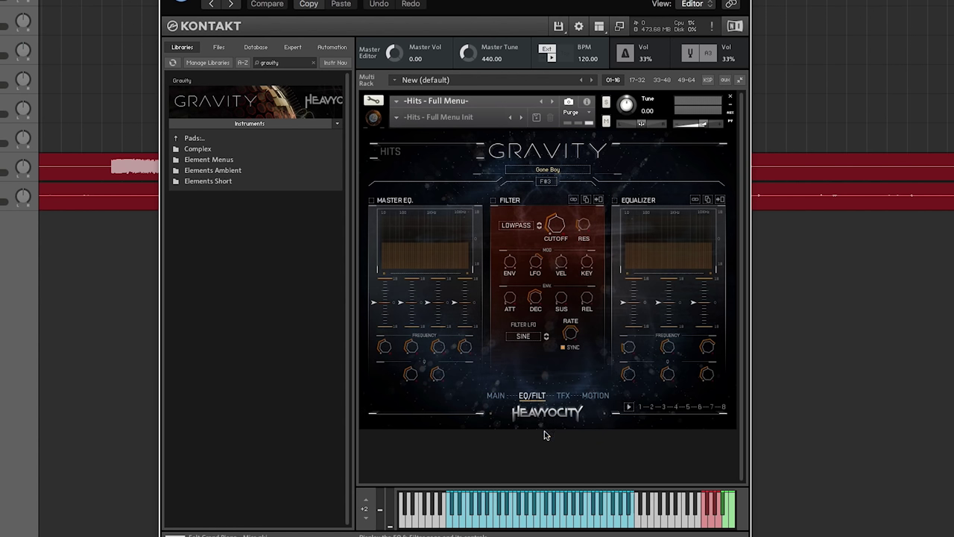
pyautogui.click(565, 396)
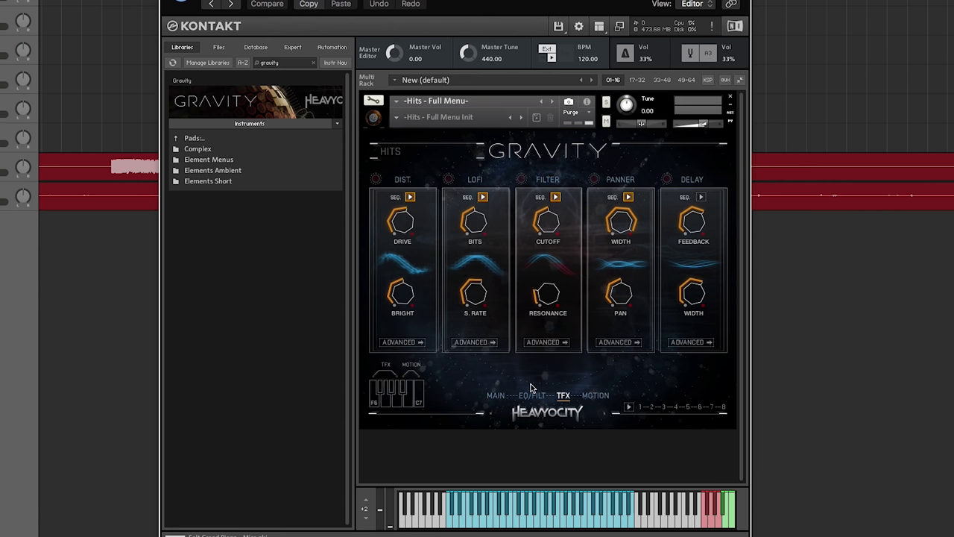
pyautogui.click(594, 397)
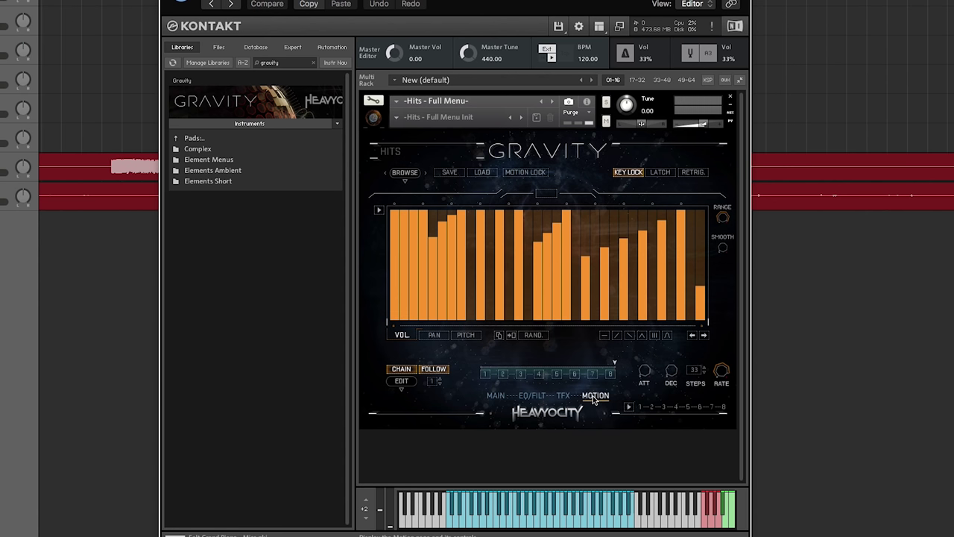
pyautogui.click(498, 397)
# Step: Review the snapshots offered for the Hits - Full Menu instrument without loading one, and go up from the Pads folder
pyautogui.click(394, 119)
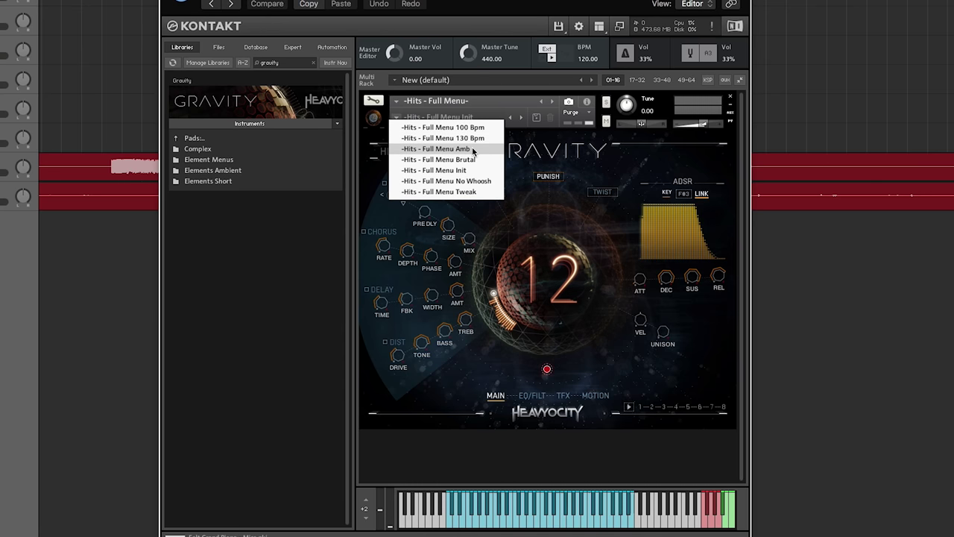
pyautogui.click(532, 208)
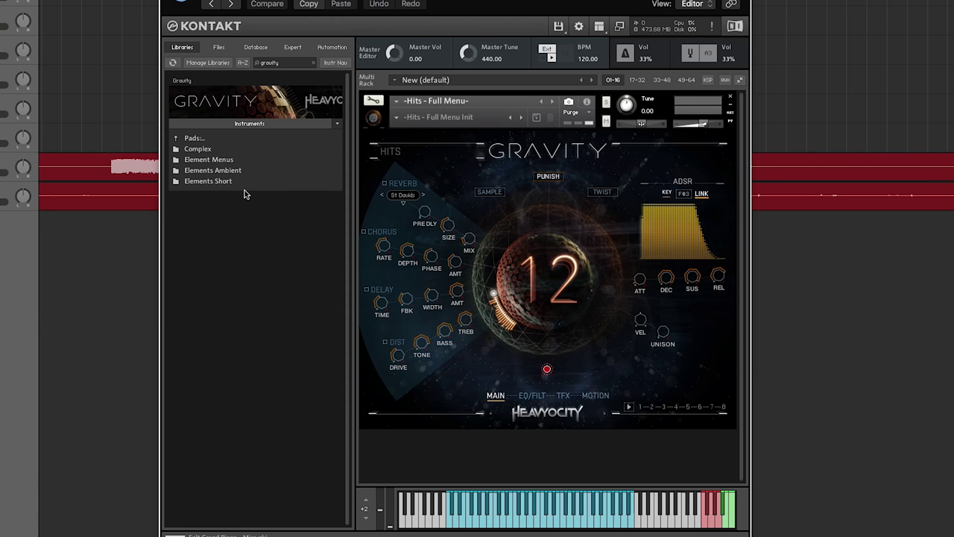
pyautogui.click(192, 138)
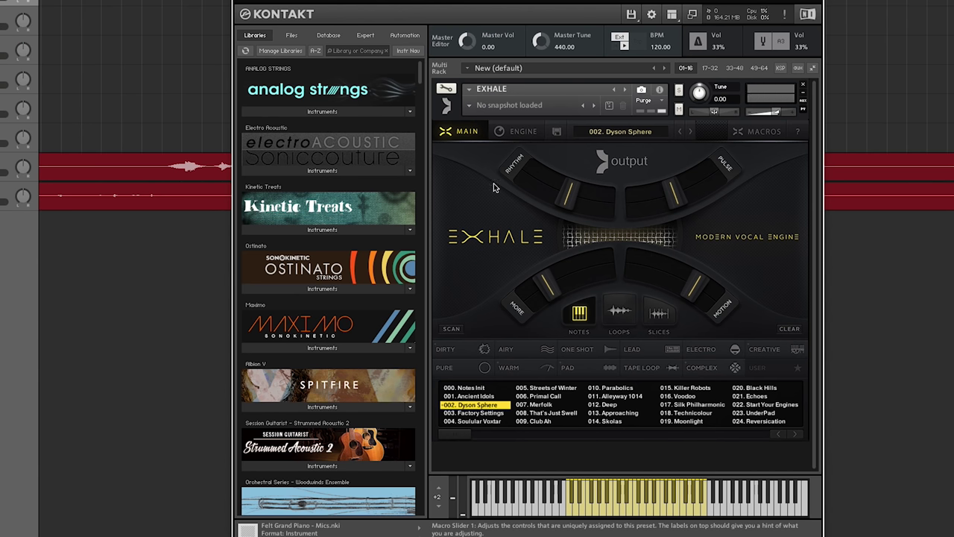
# Step: Nudge Exhale's Rhythm macro slider and move the Pulse, More and Motion sliders inward toward the centre
pyautogui.moveTo(565, 197)
pyautogui.mouseDown()
pyautogui.moveTo(739, 249)
pyautogui.moveTo(607, 204)
pyautogui.moveTo(524, 191)
pyautogui.moveTo(531, 175)
pyautogui.moveTo(570, 195)
pyautogui.mouseUp()
pyautogui.moveTo(673, 192); pyautogui.dragTo(634, 199)
pyautogui.moveTo(552, 293); pyautogui.dragTo(624, 264)
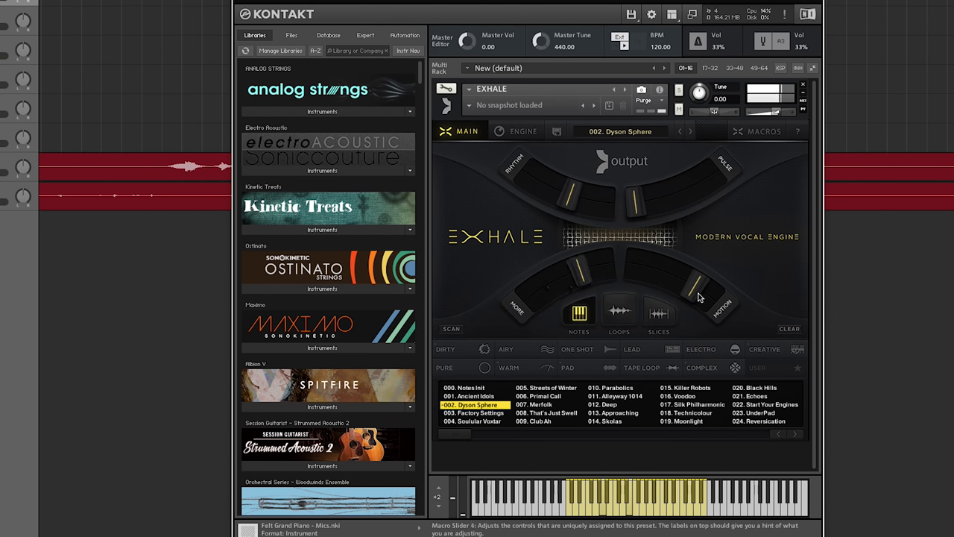
pyautogui.moveTo(696, 295); pyautogui.dragTo(635, 265)
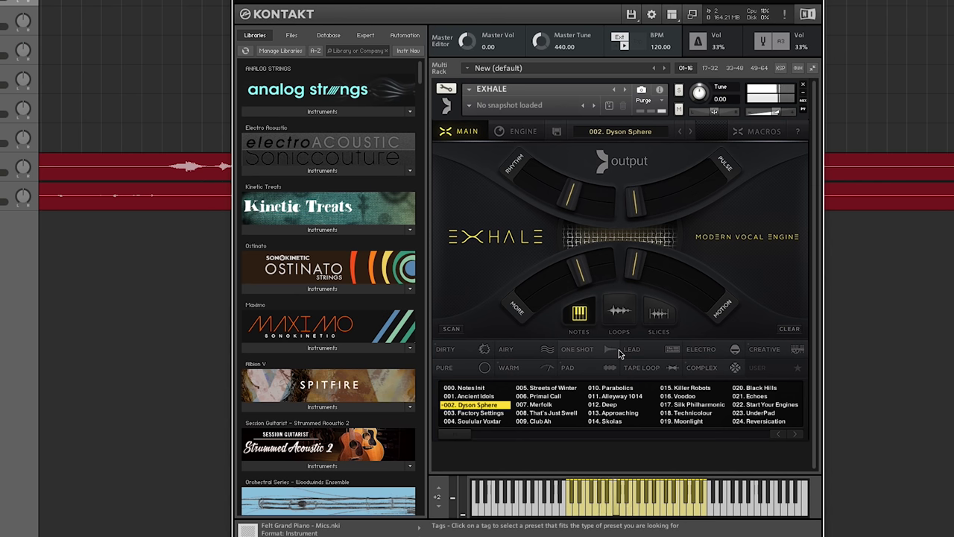
# Step: Look over Exhale's Engine page, including the Pitch and Motion effect settings
pyautogui.click(534, 136)
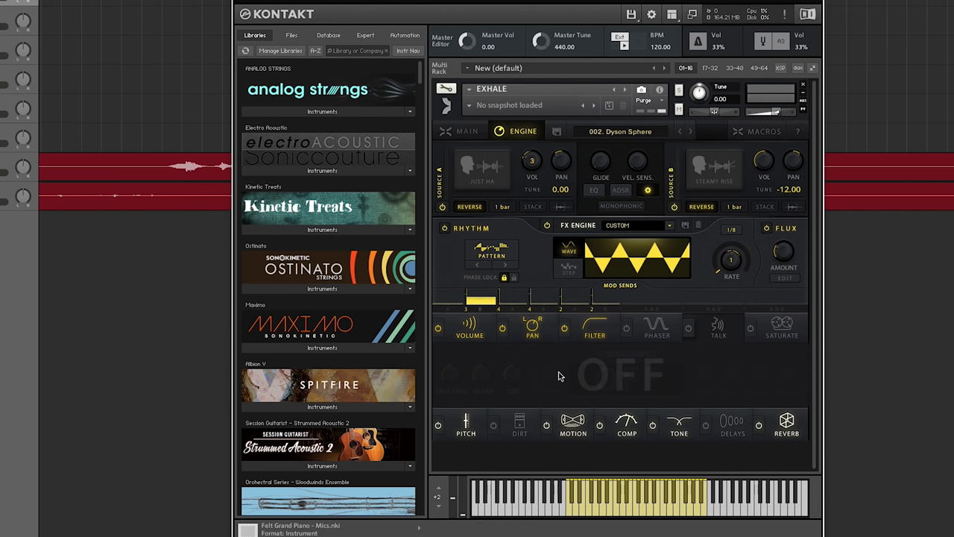
pyautogui.click(467, 427)
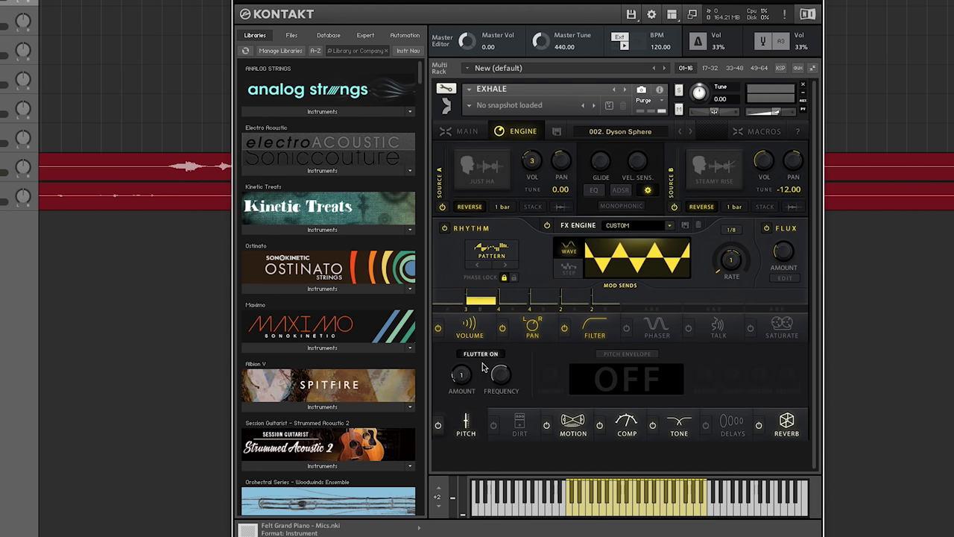
pyautogui.click(569, 424)
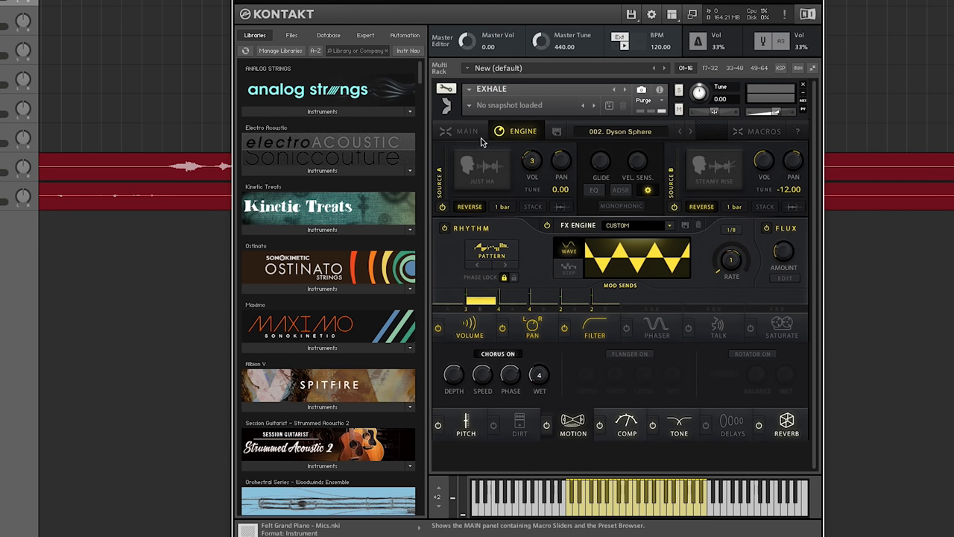
# Step: Return to Exhale's Main page and filter the presets by the Airy tag
pyautogui.click(474, 134)
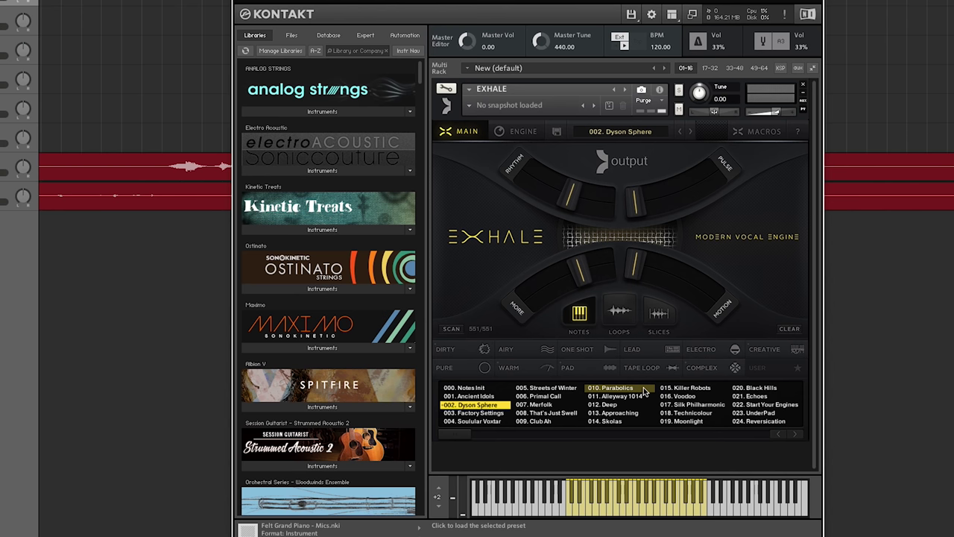
pyautogui.click(526, 350)
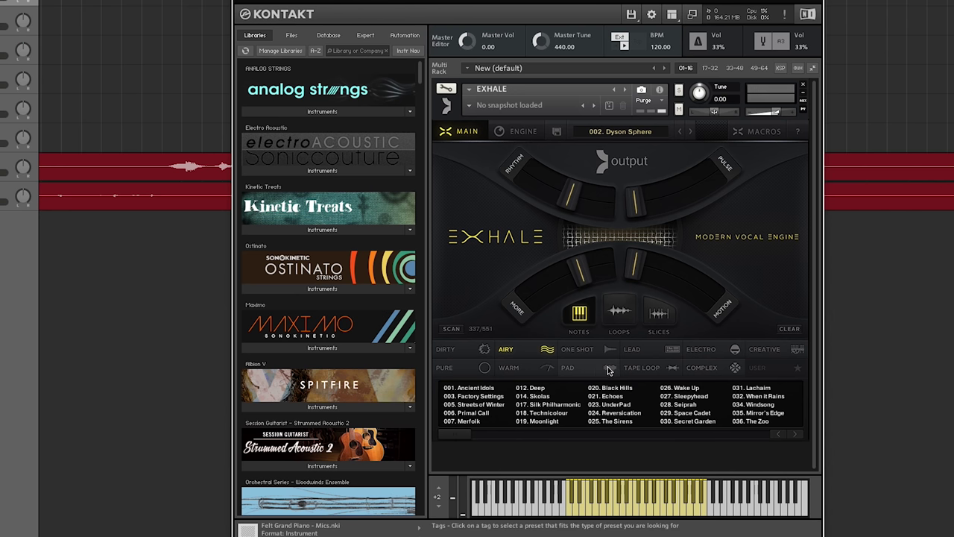
# Step: Narrow Exhale's Airy presets further with the One Shot tag
pyautogui.click(577, 350)
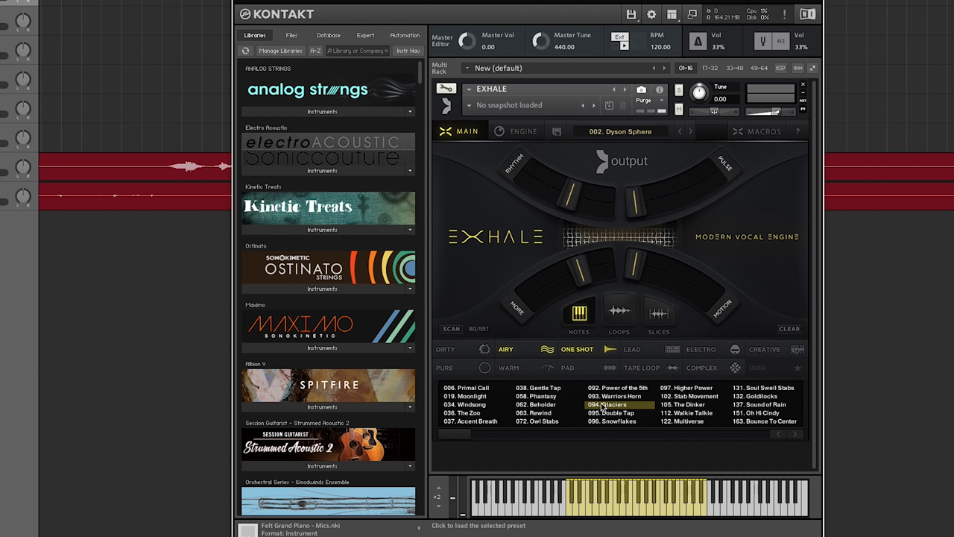
# Step: Search the libraries for "box" and list the Box of Tricks instruments
pyautogui.click(347, 52)
pyautogui.write('box')
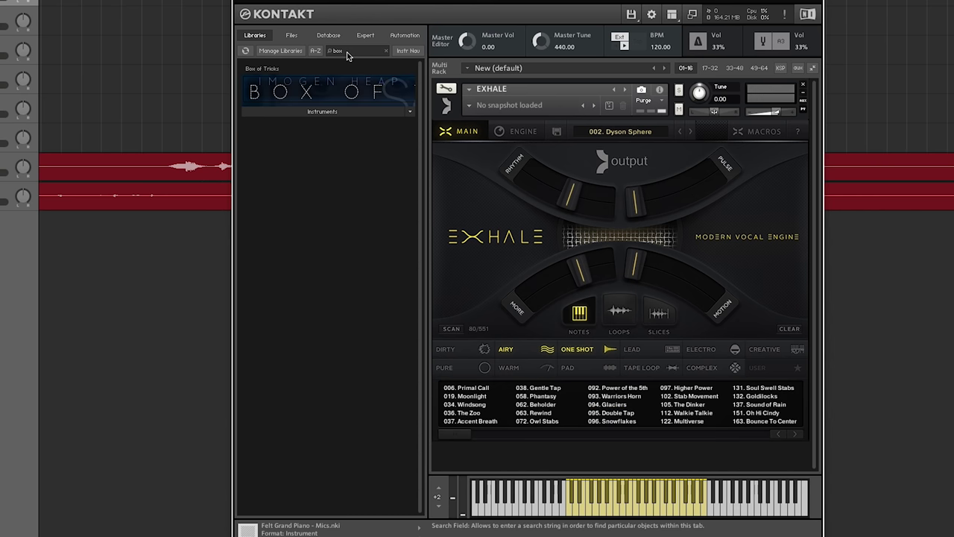
pyautogui.click(328, 112)
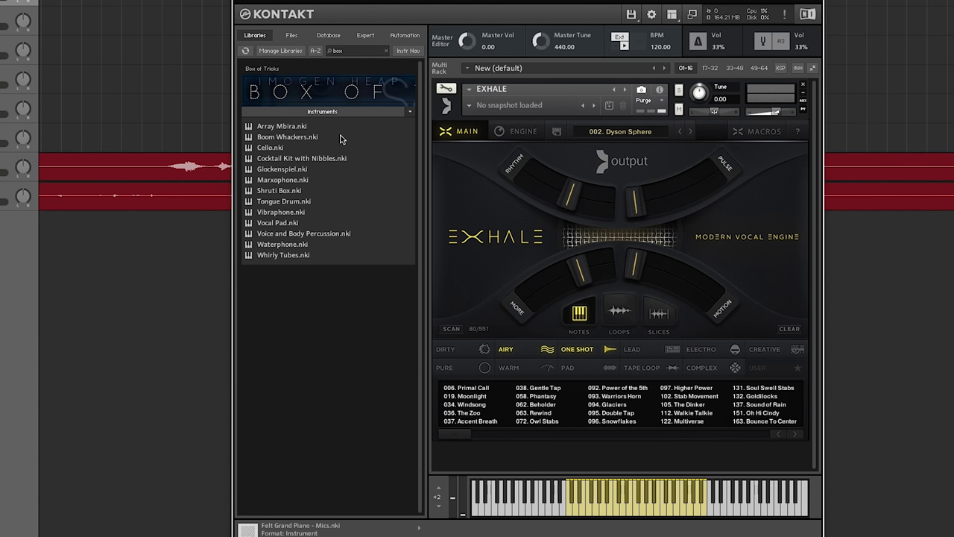
# Step: Replace the library search with "haunted" and list the Haunted Spaces instruments
pyautogui.doubleClick(357, 50)
pyautogui.press('BackSpace')
pyautogui.write('haunted')
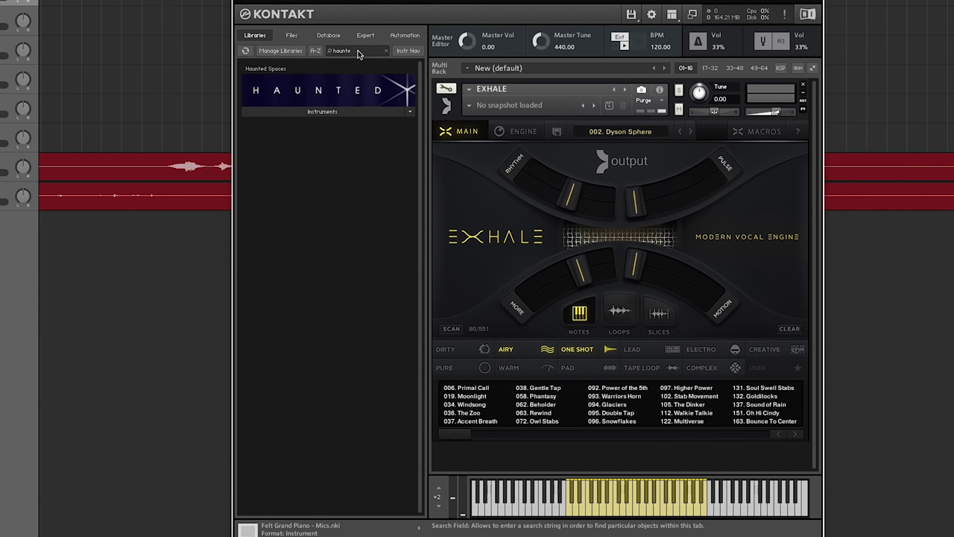
pyautogui.click(334, 113)
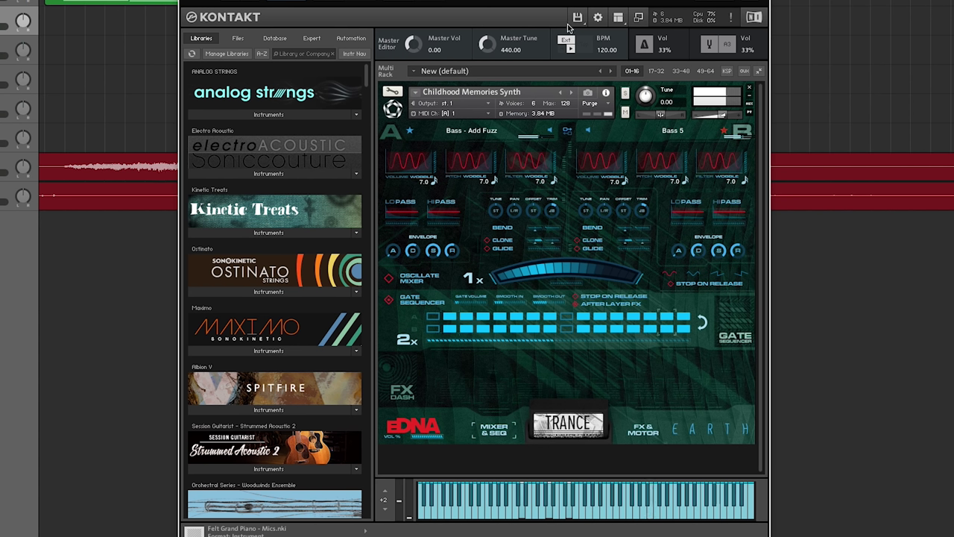
# Step: Sweep the A/B crossfader toward bay B and back to the centre, and look over the FX & Motor page
pyautogui.moveTo(545, 274); pyautogui.dragTo(582, 275)
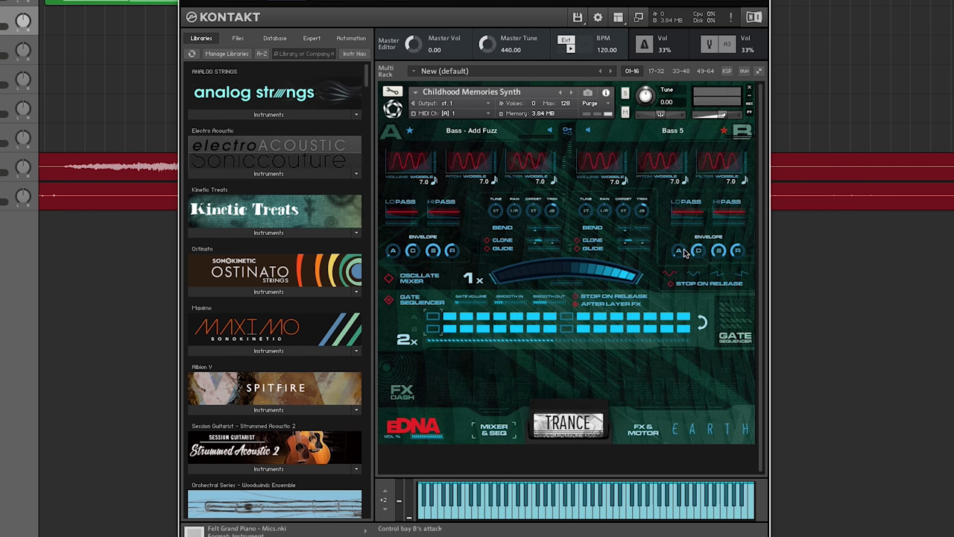
pyautogui.moveTo(566, 275); pyautogui.dragTo(565, 283)
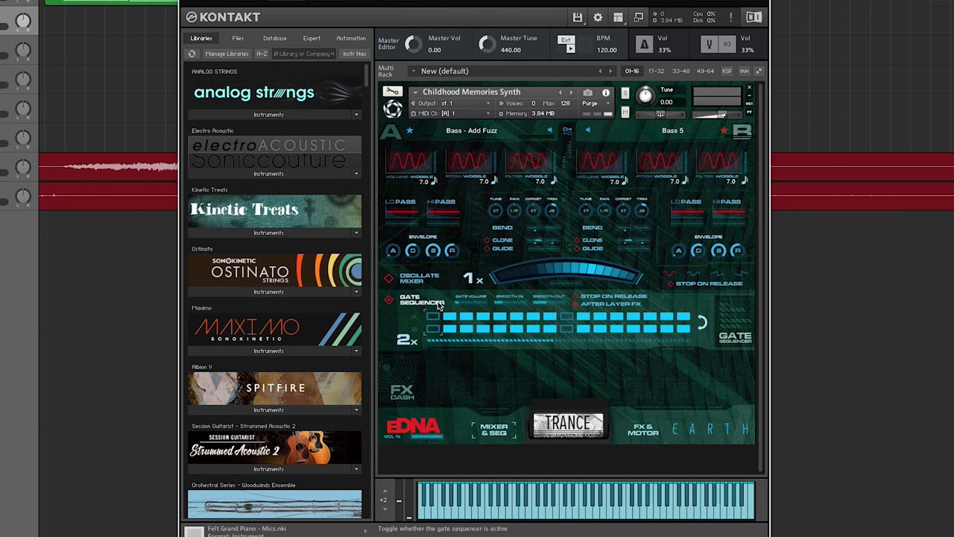
pyautogui.click(641, 430)
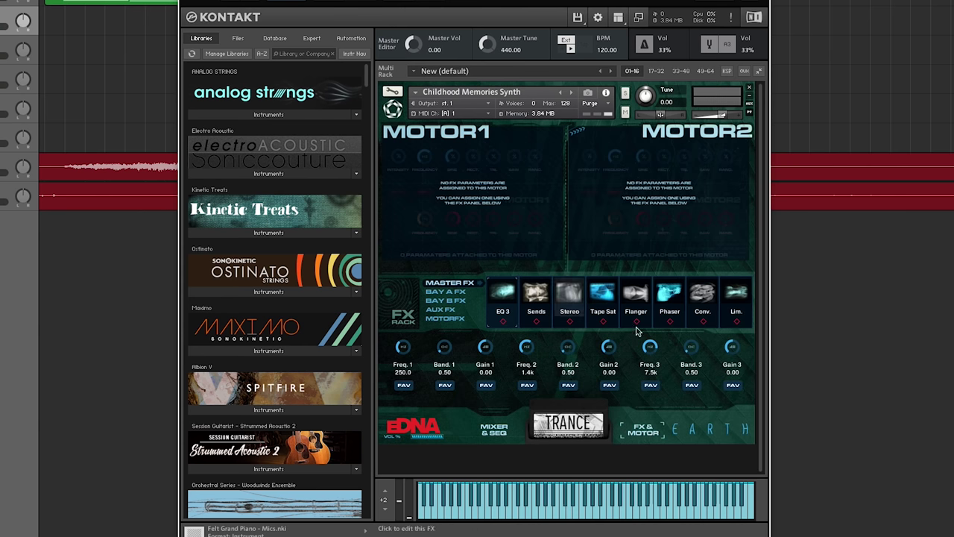
pyautogui.click(493, 430)
# Step: Search the libraries for "earth" and replace the loaded instrument with Electric Guitar Synth from Earth's Synth folder
pyautogui.click(309, 56)
pyautogui.write('earth')
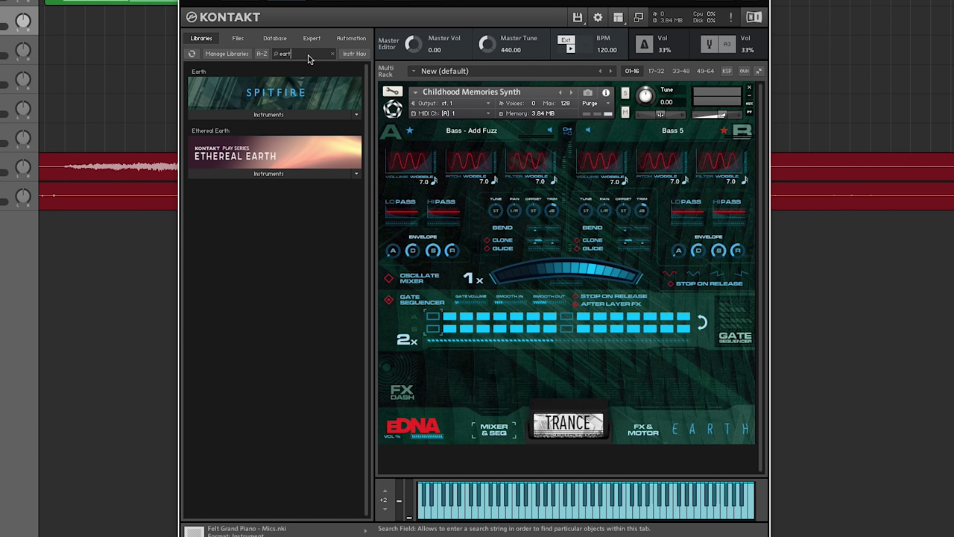
pyautogui.click(290, 115)
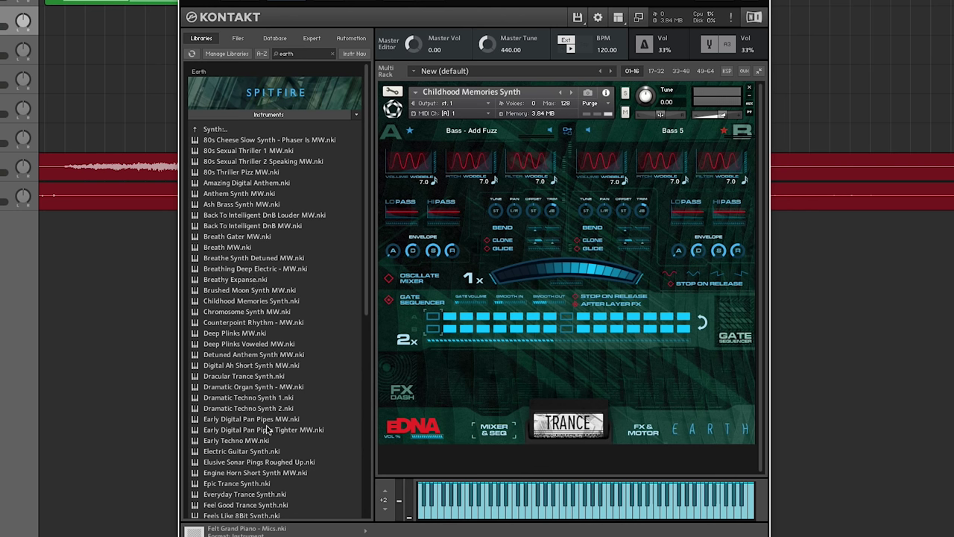
pyautogui.moveTo(256, 451); pyautogui.dragTo(547, 256)
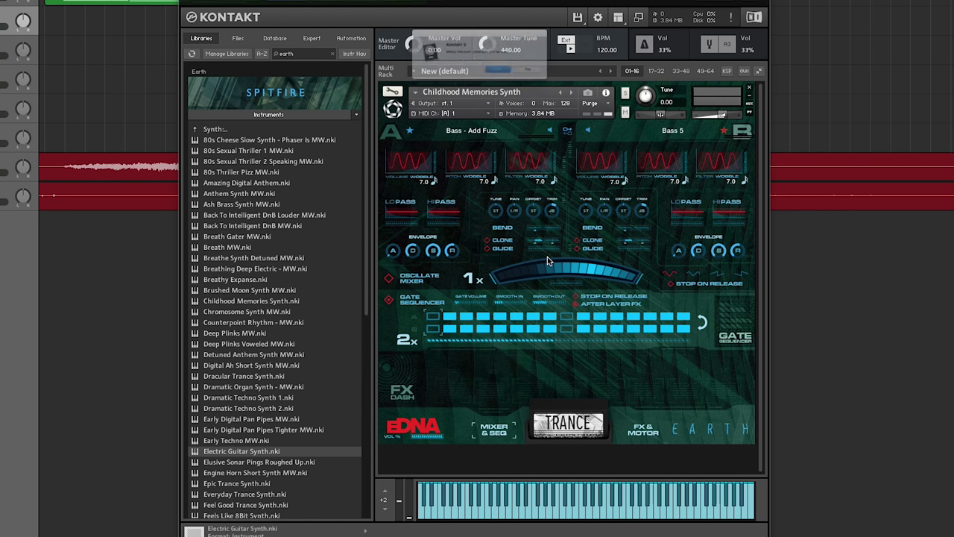
pyautogui.click(568, 82)
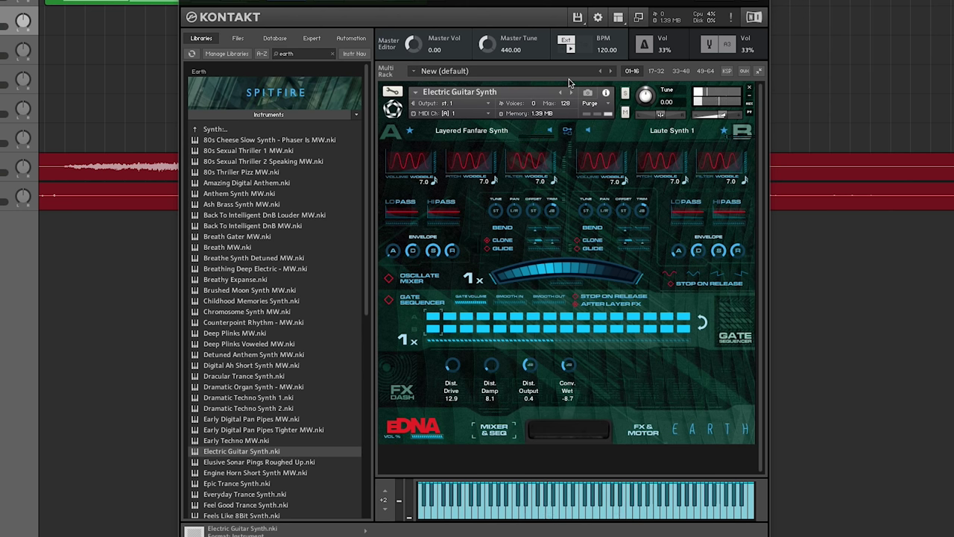
# Step: Review the Earth library's instrument categories and look through the patches in its Synth folder
pyautogui.click(217, 132)
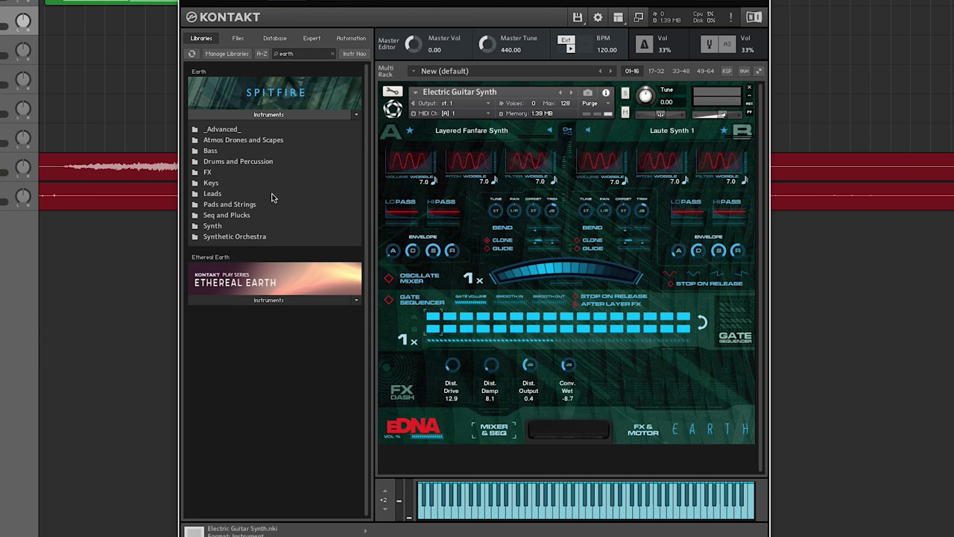
pyautogui.doubleClick(227, 226)
pyautogui.scroll(-10, 231, 231)
pyautogui.scroll(10, 251, 243)
pyautogui.doubleClick(216, 131)
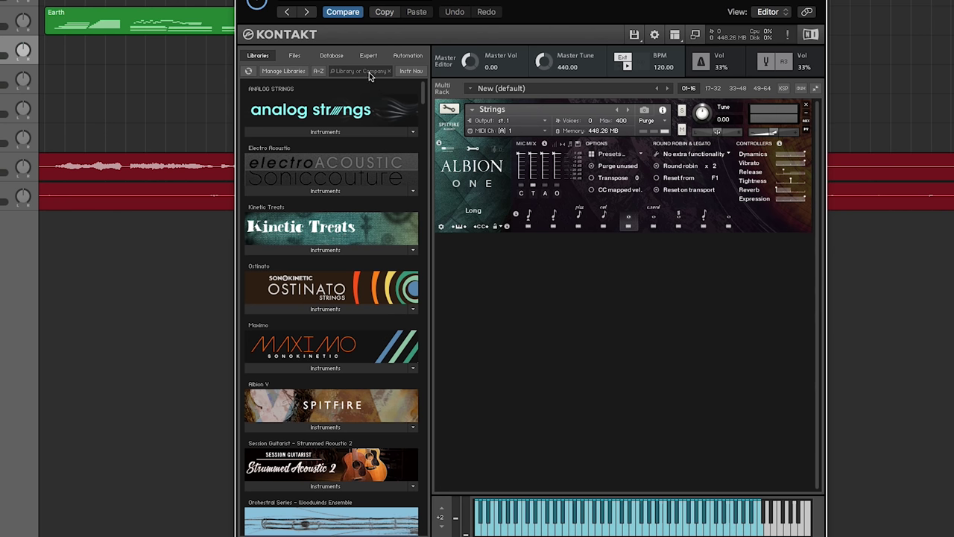
# Step: Look through the list of installed Kontakt libraries and return to its beginning
pyautogui.scroll(-5, 381, 216)
pyautogui.scroll(3, 365, 213)
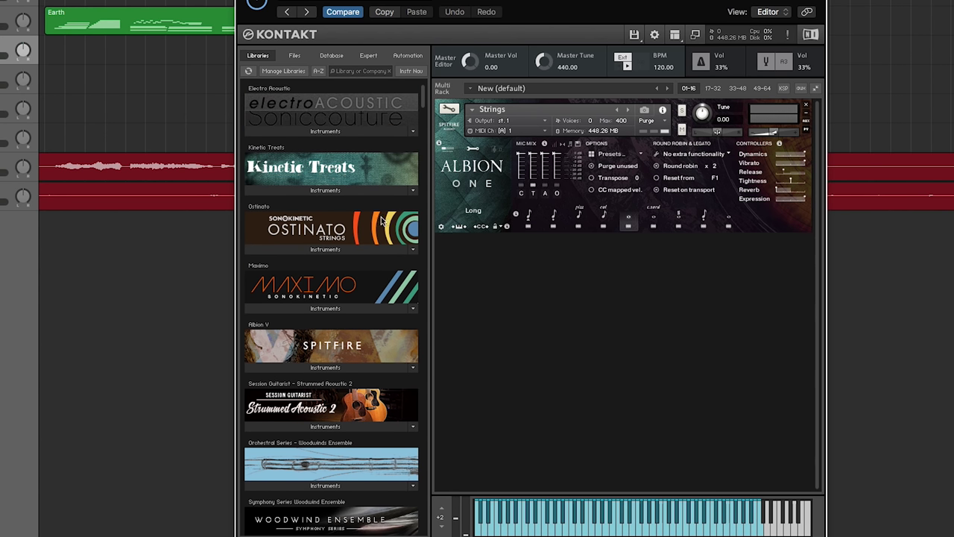
pyautogui.scroll(-2, 355, 211)
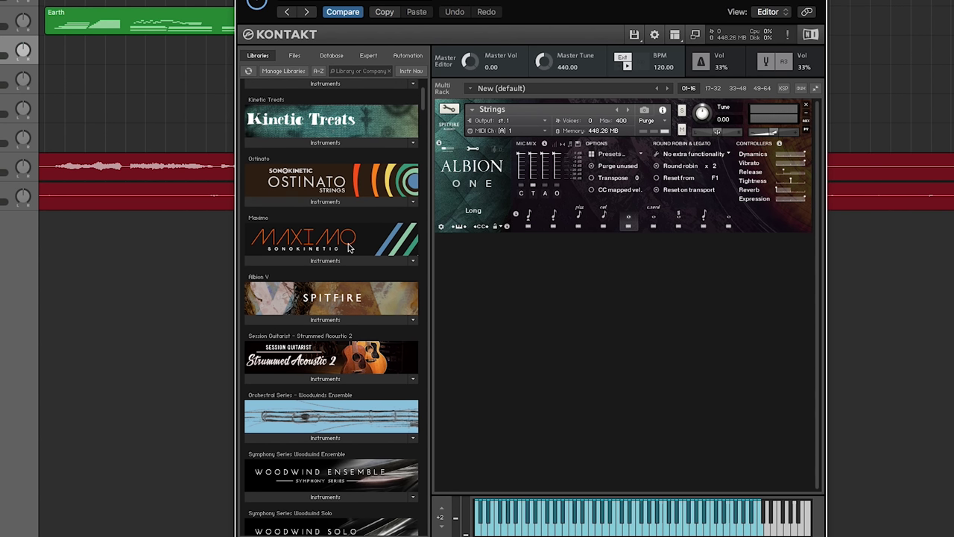
pyautogui.scroll(-2, 391, 252)
pyautogui.scroll(-6, 395, 255)
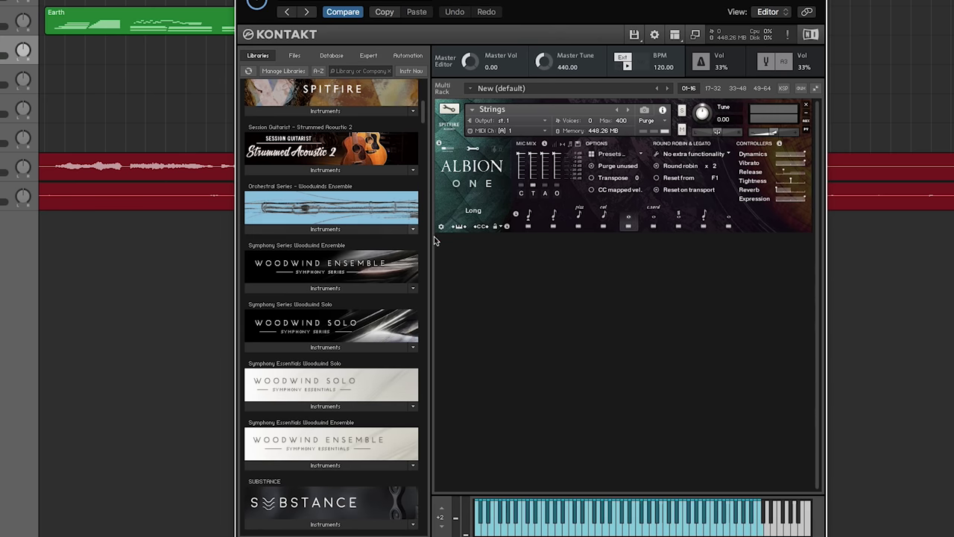
pyautogui.scroll(-5, 378, 307)
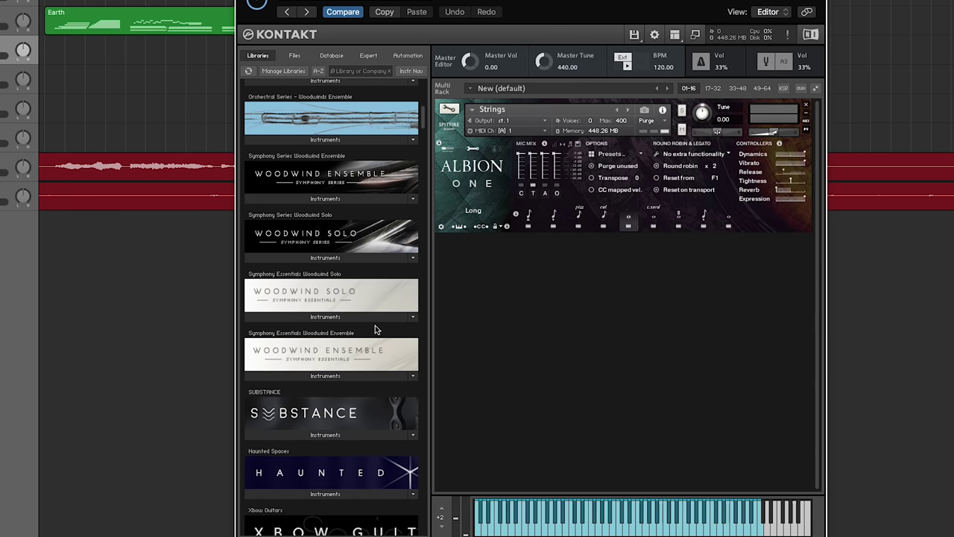
pyautogui.scroll(-9, 376, 327)
pyautogui.scroll(-11, 375, 325)
pyautogui.scroll(-2, 350, 265)
pyautogui.scroll(-6, 347, 339)
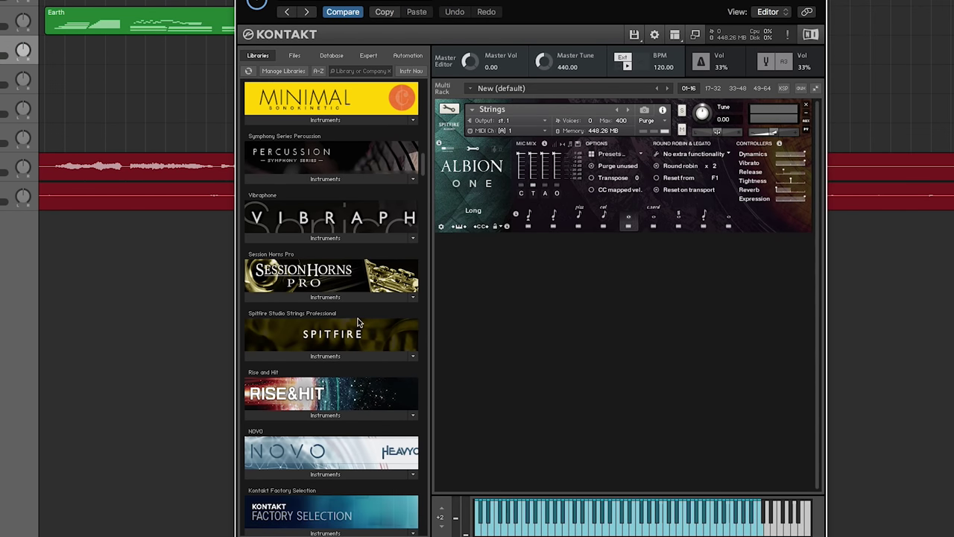
pyautogui.scroll(-6, 345, 339)
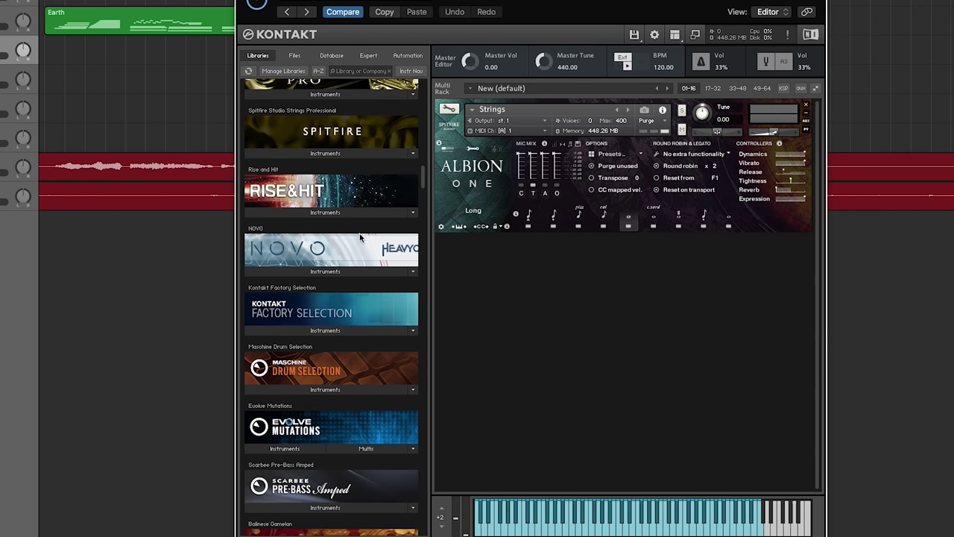
pyautogui.scroll(-15, 334, 379)
pyautogui.scroll(20, 335, 379)
pyautogui.scroll(10, 334, 378)
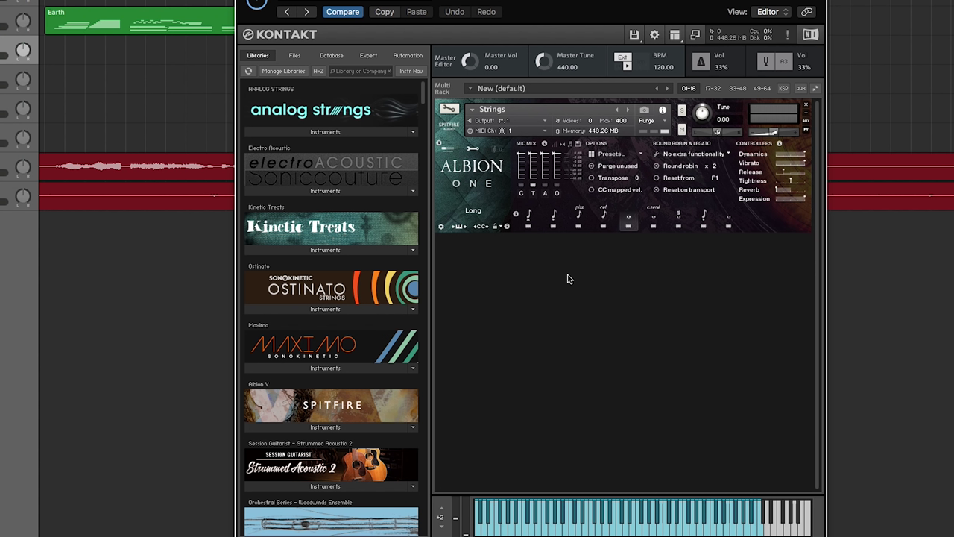
# Step: Search the libraries for "one" and look into the Albion One Orchestra folder of Albion ONE
pyautogui.click(358, 71)
pyautogui.write('one')
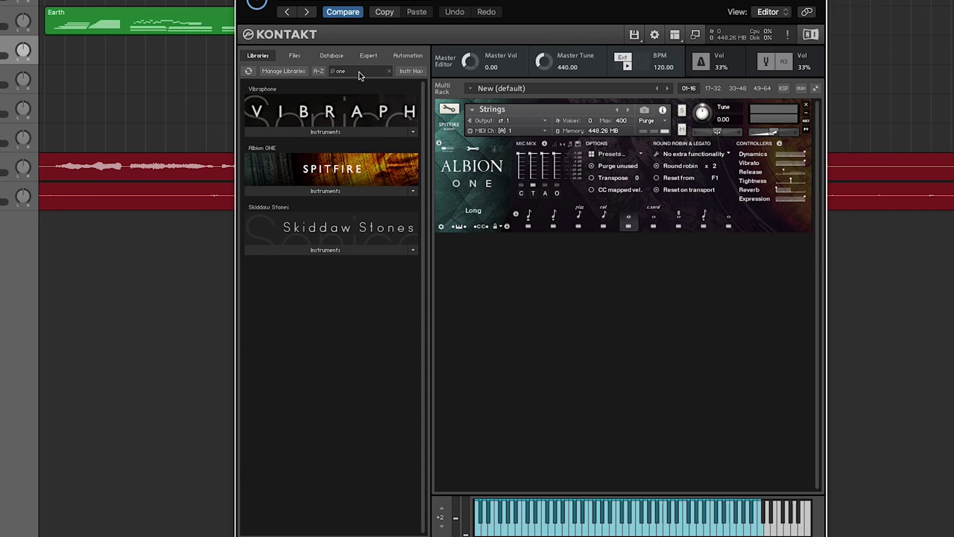
pyautogui.click(324, 195)
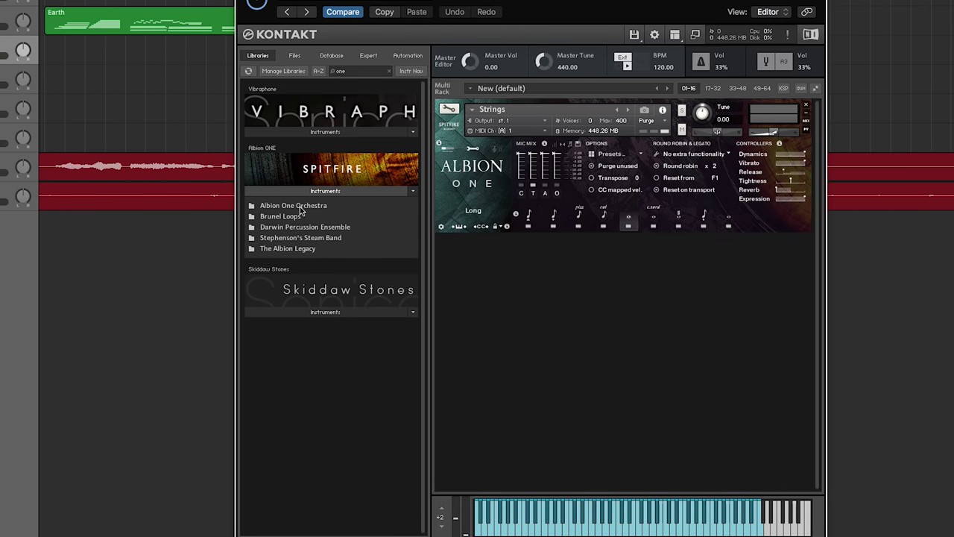
pyautogui.click(306, 206)
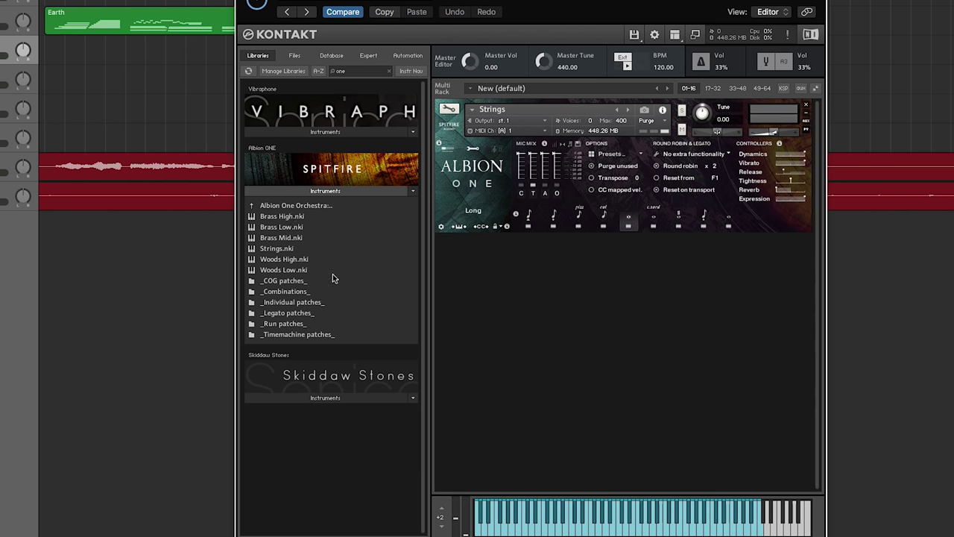
pyautogui.click(296, 206)
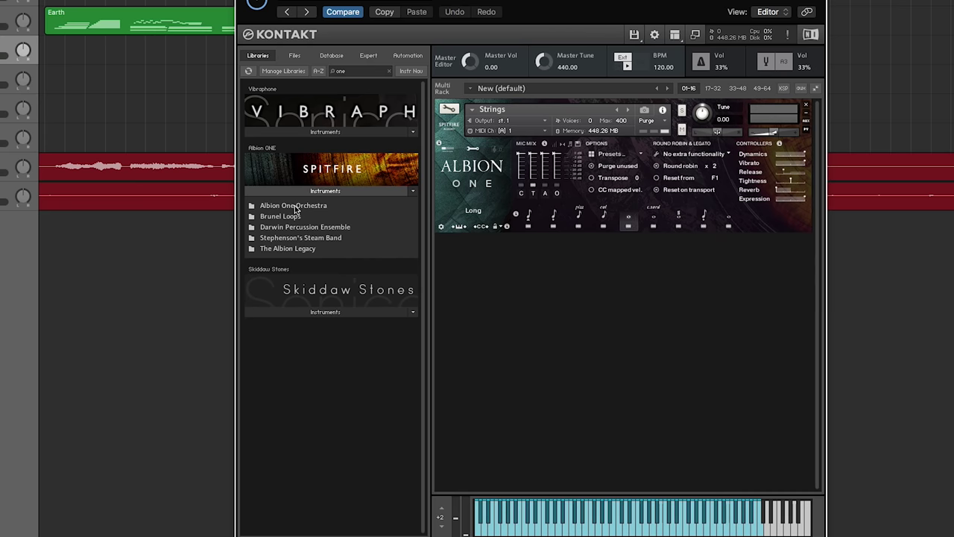
# Step: Look into Albion ONE's Darwin Percussion Ensemble, Stephenson's Steam Band and The Albion Legacy folders, and clear the library search
pyautogui.doubleClick(313, 227)
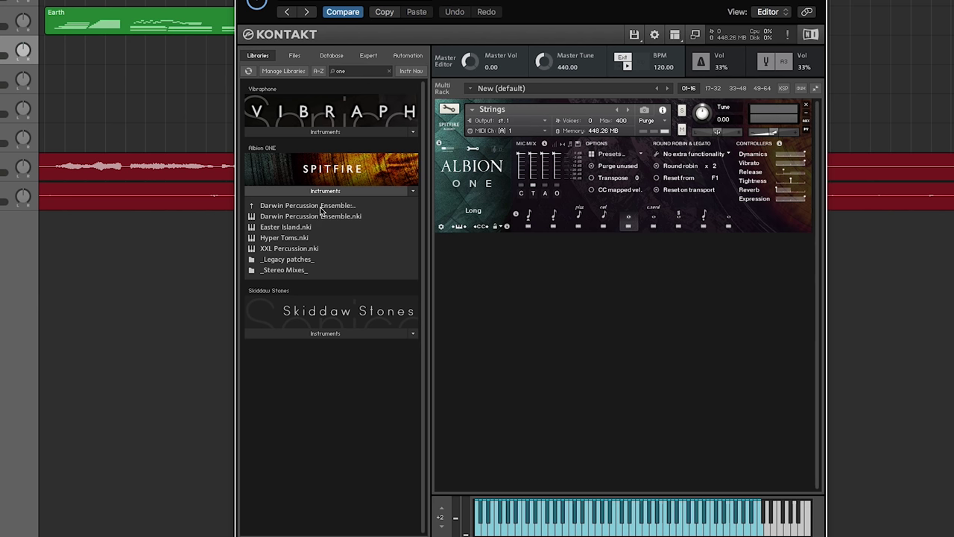
pyautogui.doubleClick(322, 207)
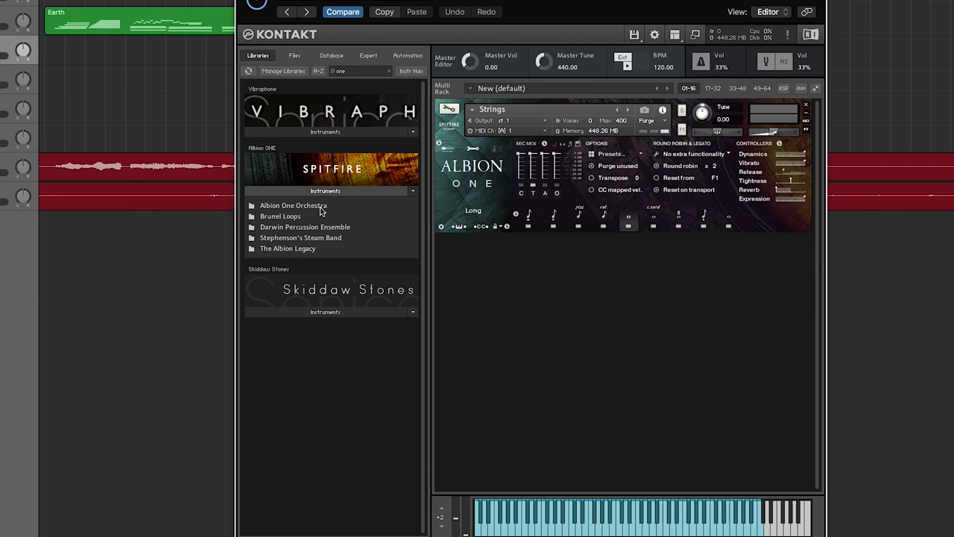
pyautogui.doubleClick(304, 238)
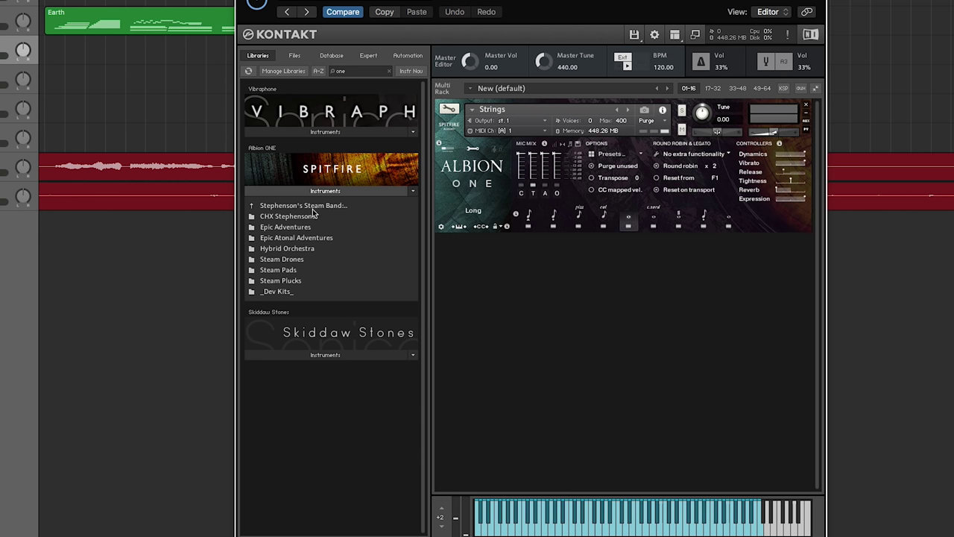
pyautogui.doubleClick(315, 207)
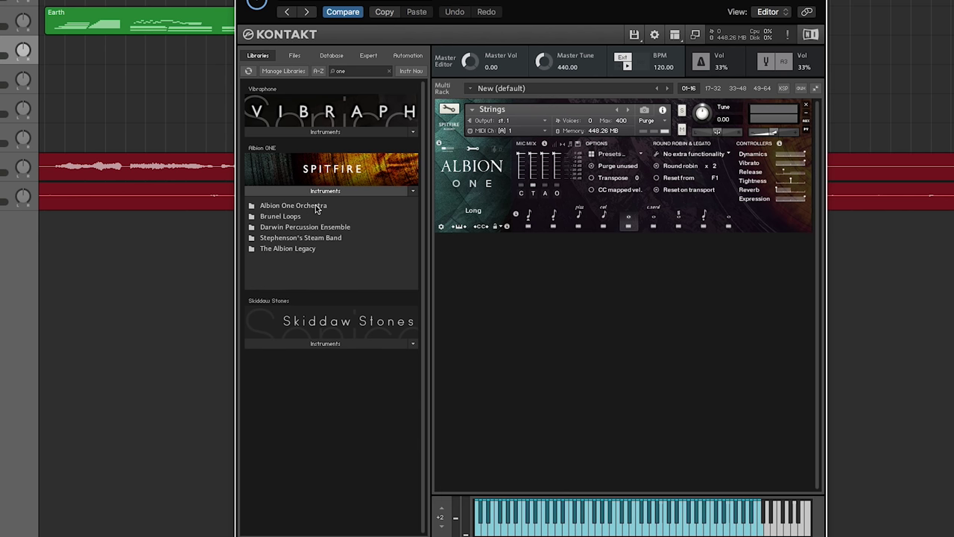
pyautogui.doubleClick(303, 250)
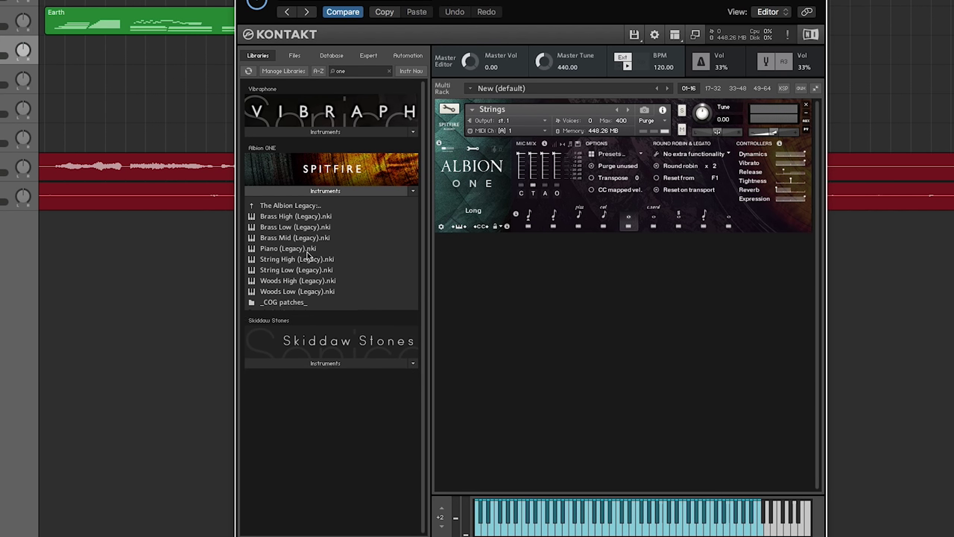
pyautogui.doubleClick(300, 208)
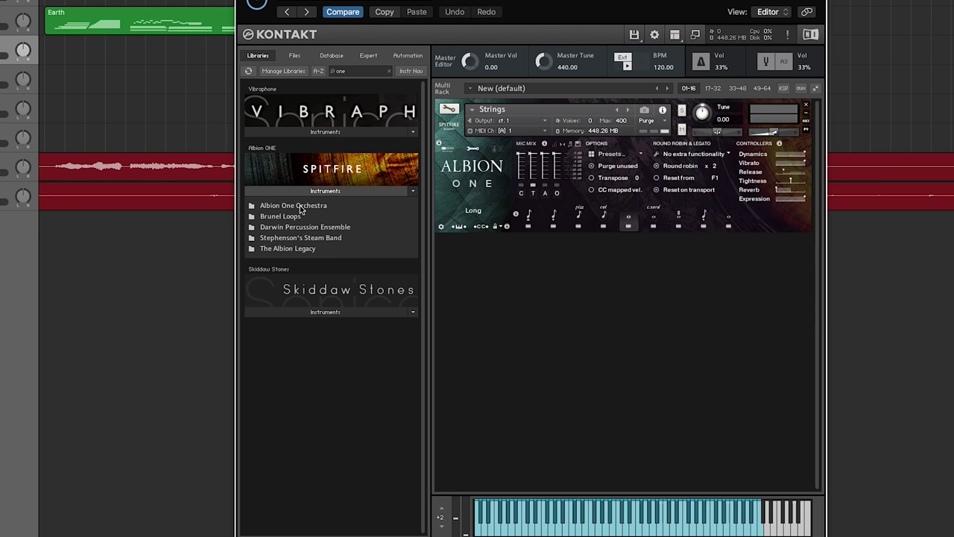
pyautogui.click(388, 71)
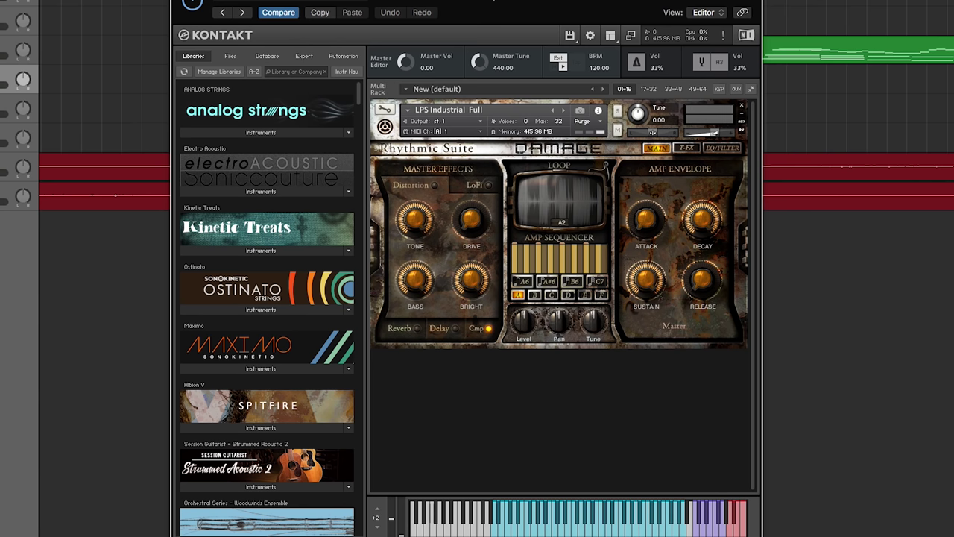
# Step: Search the libraries for "damage" and browse from Damage's Loop Menus folder to its 02 Percussive Kits folder
pyautogui.click(297, 71)
pyautogui.write('damage')
pyautogui.click(257, 131)
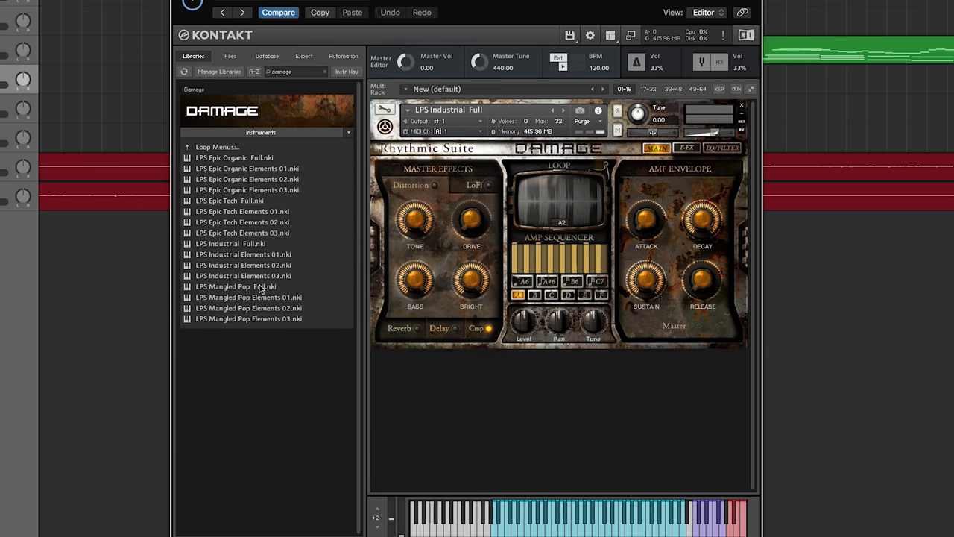
pyautogui.click(232, 147)
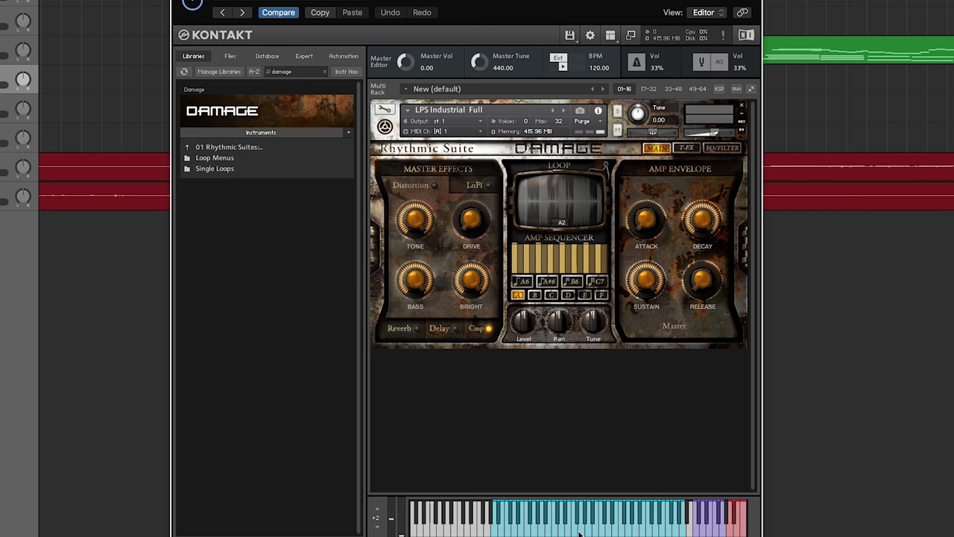
pyautogui.click(223, 148)
pyautogui.doubleClick(237, 159)
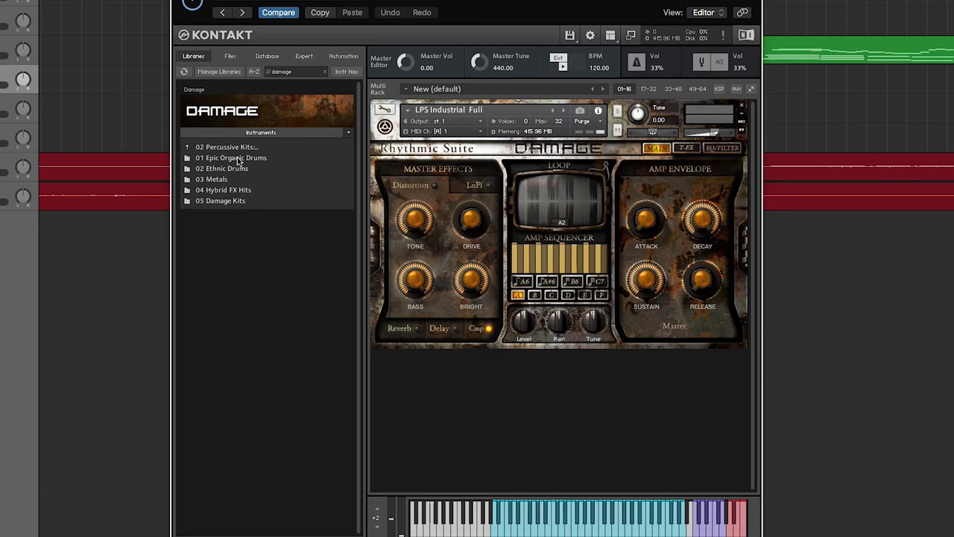
# Step: Look into Damage's 01 Epic Organic Drums folder and return to the library's top-level folders
pyautogui.doubleClick(254, 159)
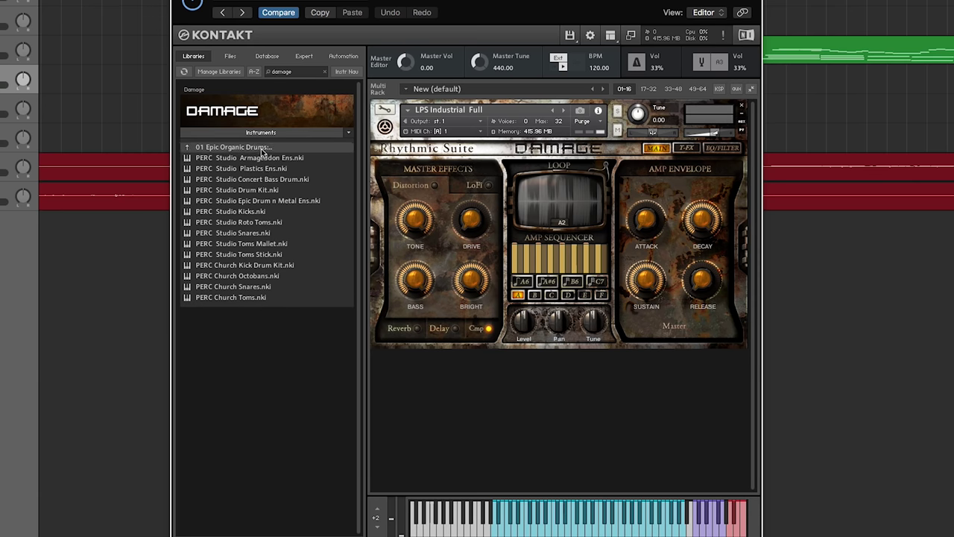
pyautogui.click(262, 148)
pyautogui.click(254, 148)
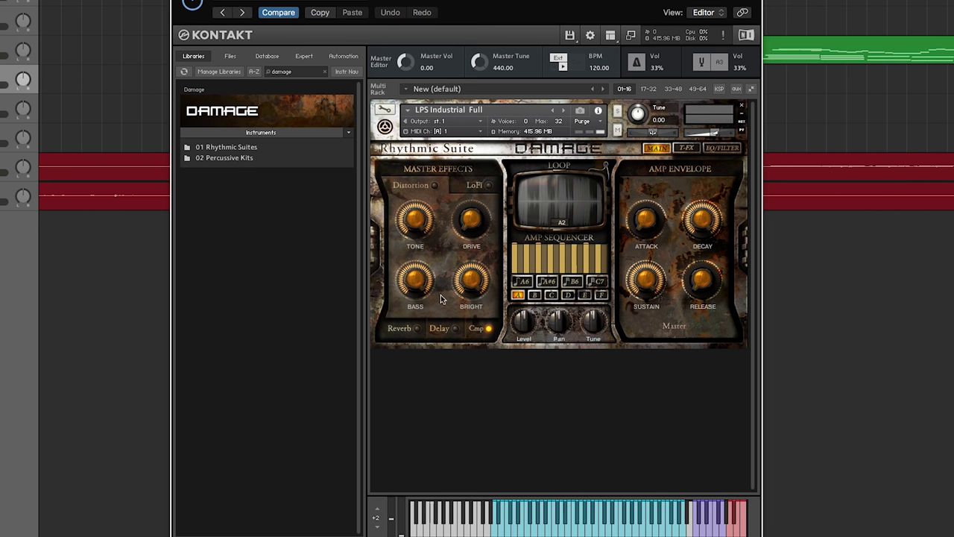
# Step: View LPS Industrial Full's LoFi controls and its T-FX and EQ/Filter pages, and return to the Main page
pyautogui.click(466, 186)
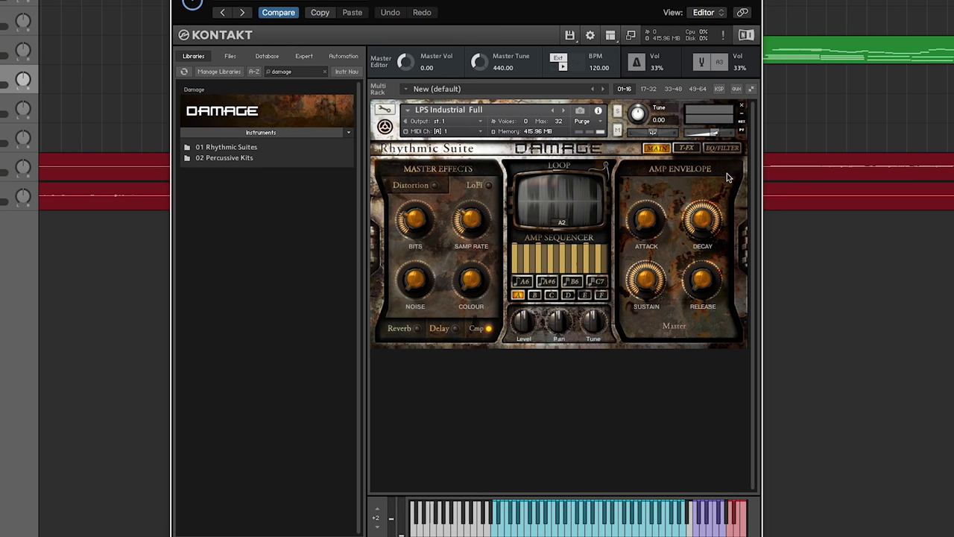
pyautogui.click(691, 149)
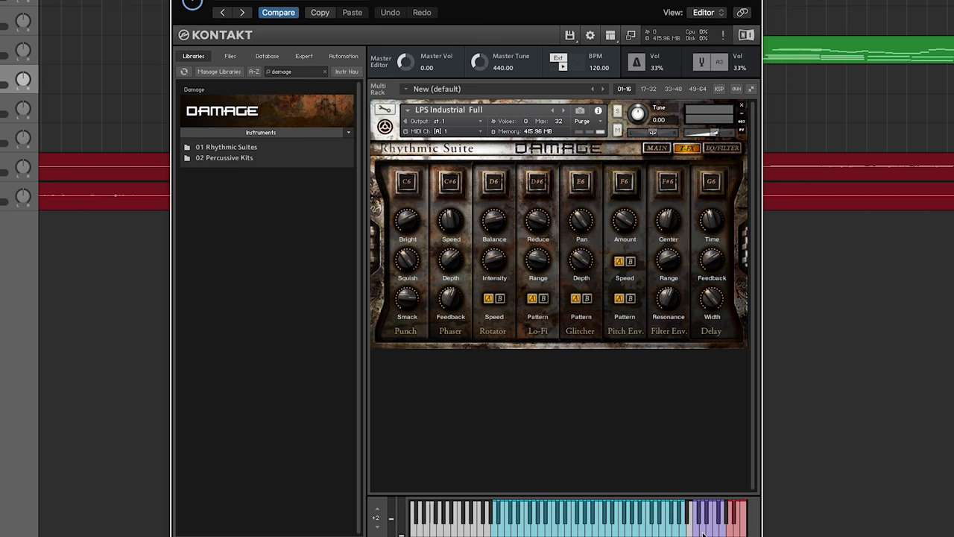
pyautogui.click(710, 152)
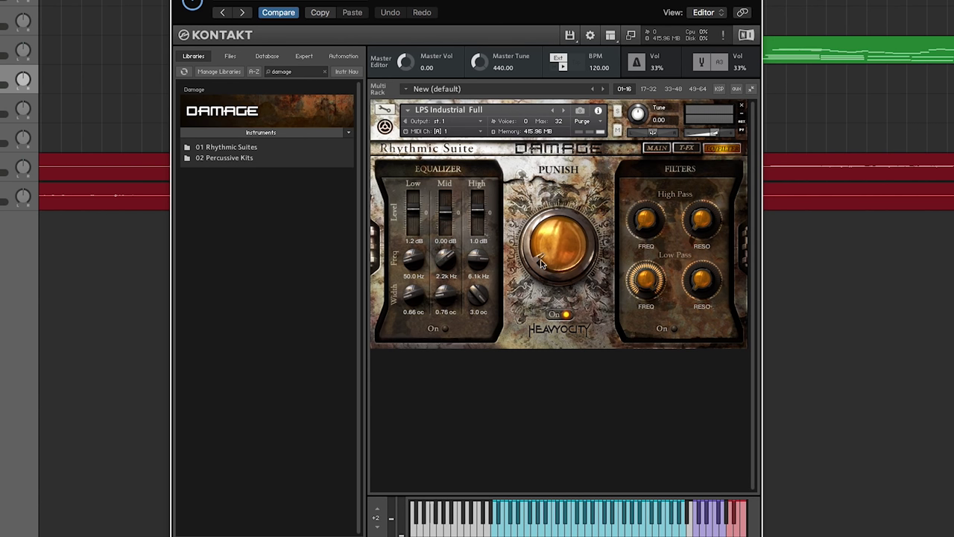
pyautogui.click(656, 149)
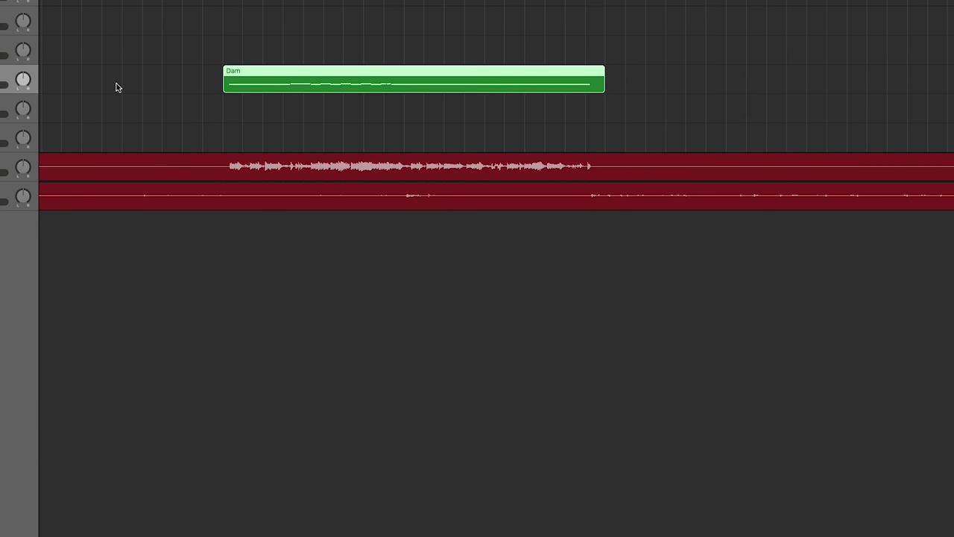
# Step: Move on to the Felt Grand Piano track, close its instrument window and show the Plastic Ghost Piano instrument
pyautogui.click(292, 111)
pyautogui.hscroll(8, 313, 130)
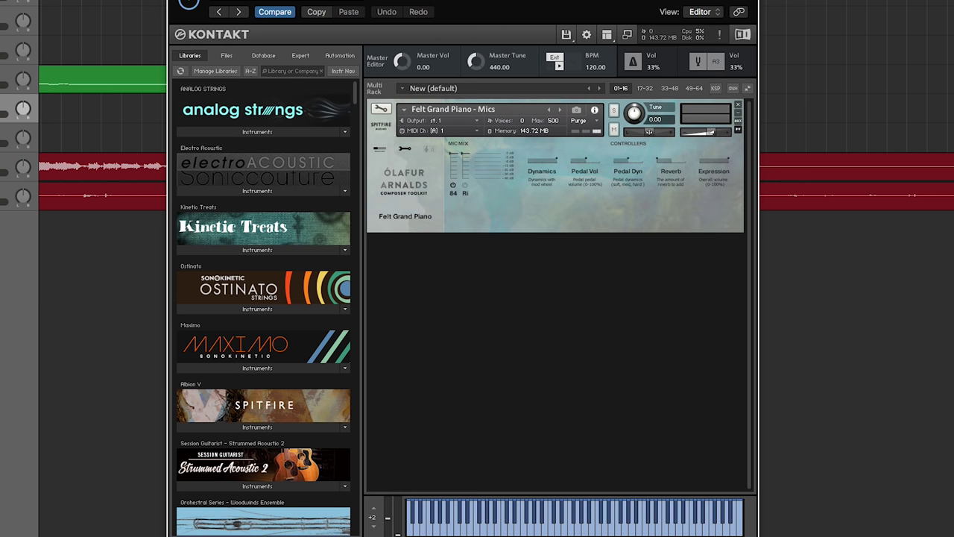
pyautogui.press('super+w')
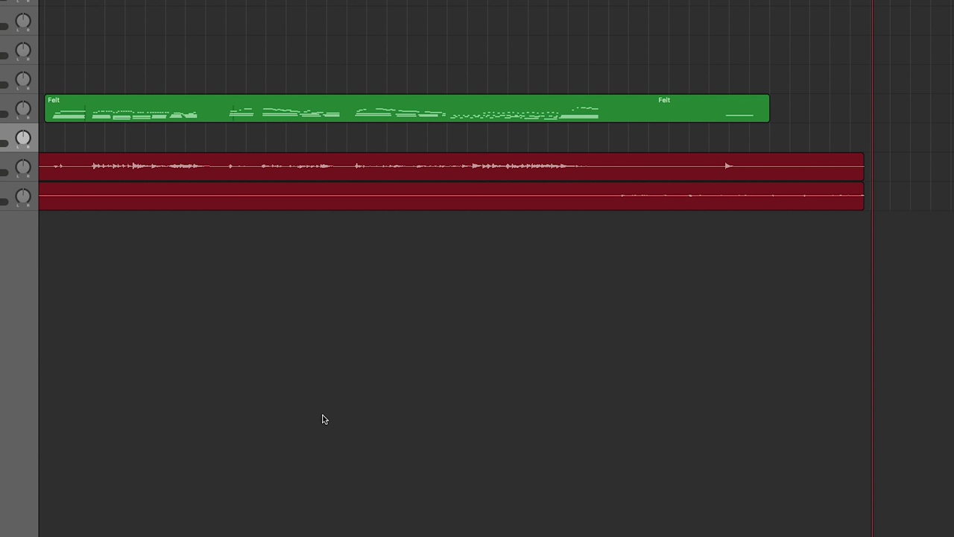
pyautogui.press('v')
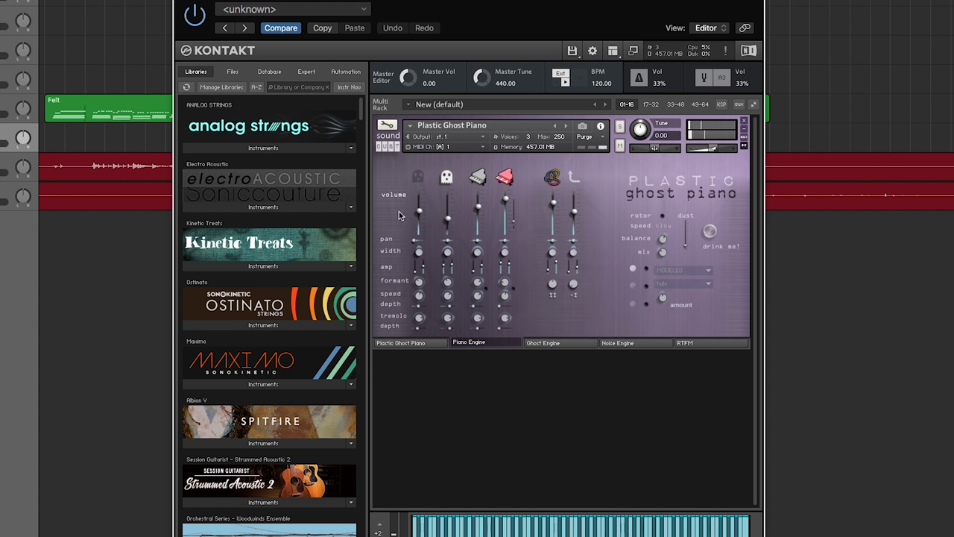
# Step: Pull down both ghost layer volumes and isolate the grey piano layer, followed by the red piano layer
pyautogui.moveTo(421, 214); pyautogui.dragTo(447, 228)
pyautogui.moveTo(480, 204); pyautogui.dragTo(505, 227)
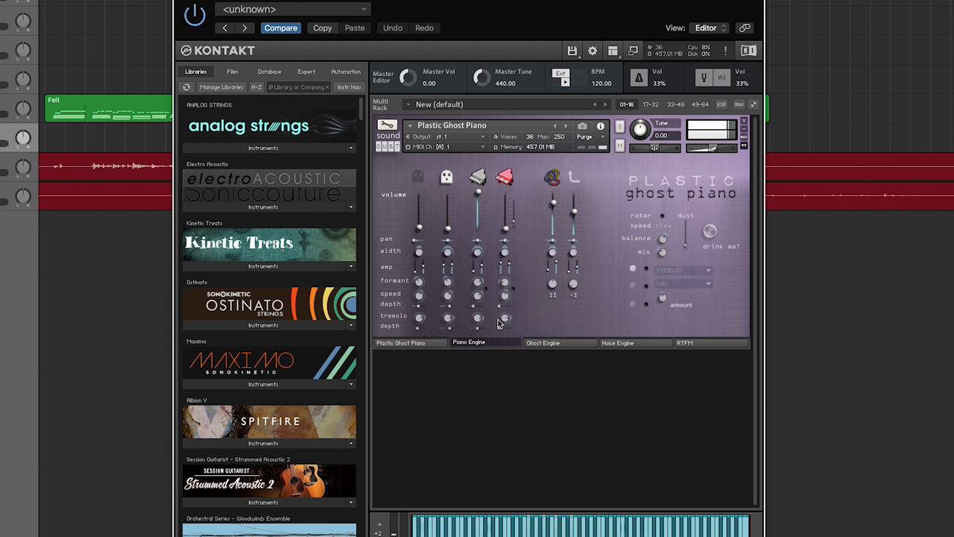
pyautogui.moveTo(505, 228); pyautogui.dragTo(478, 228)
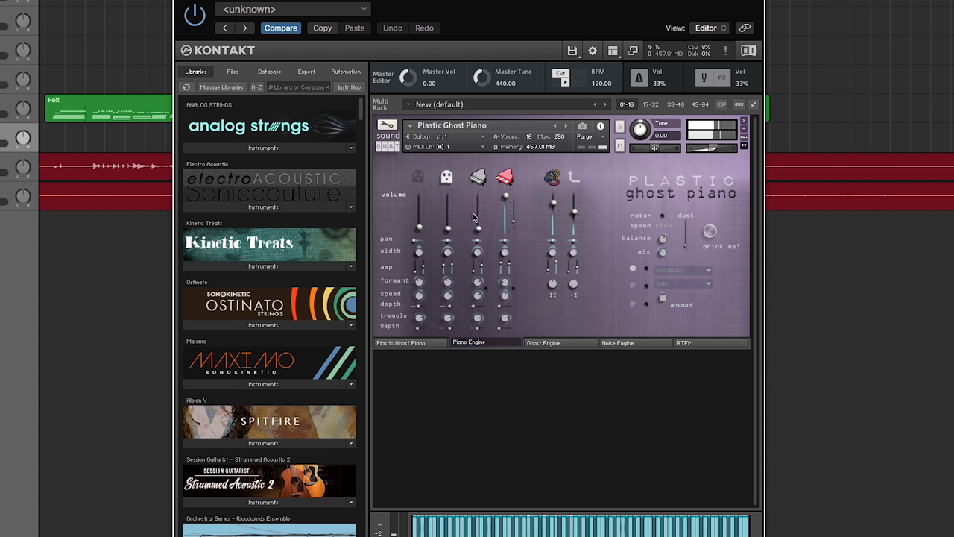
# Step: Lower the red piano layer and bring forward the white ghost layer, followed by the dark ghost layer at high volume
pyautogui.moveTo(506, 197); pyautogui.dragTo(506, 221)
pyautogui.moveTo(446, 230); pyautogui.dragTo(457, 146)
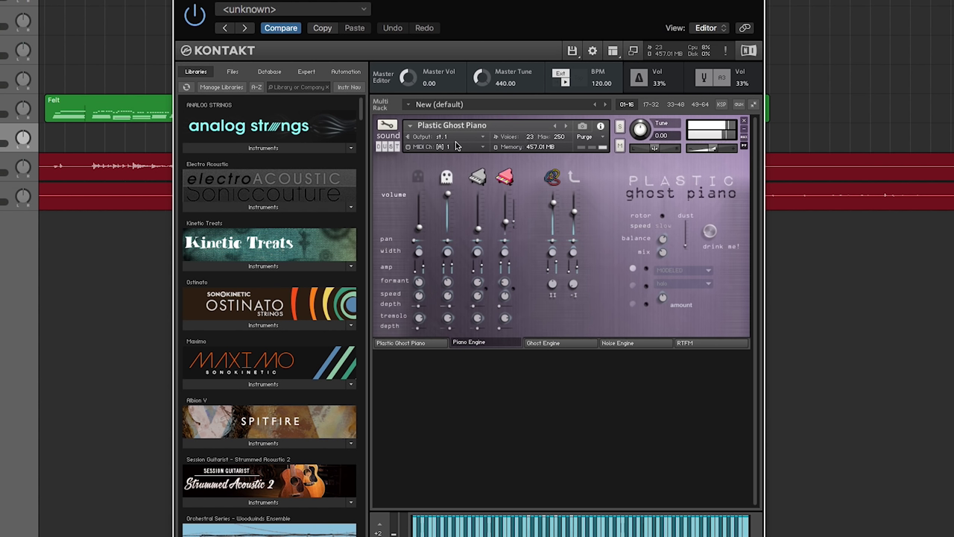
pyautogui.moveTo(421, 237); pyautogui.dragTo(448, 228)
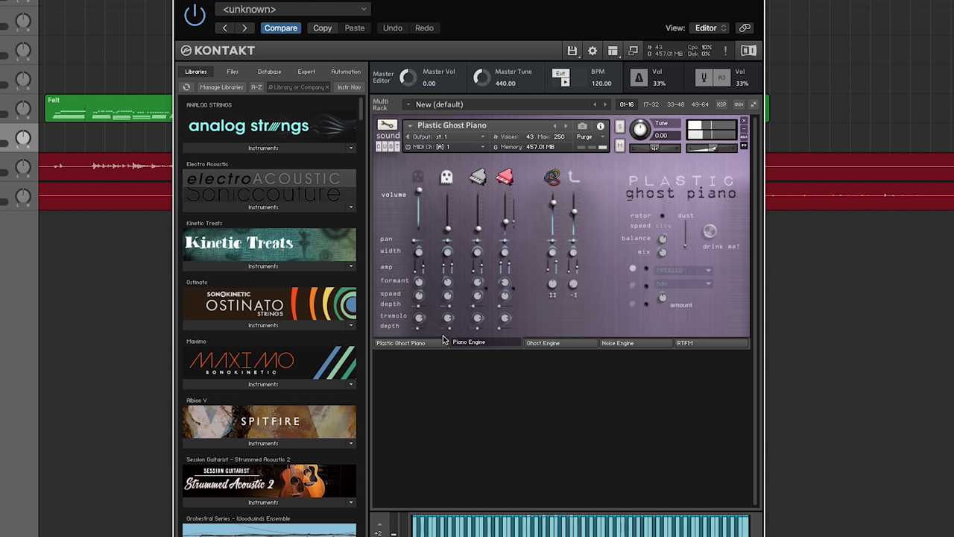
# Step: Blend the white ghost and both piano layers at medium volume with the loud dark ghost layer
pyautogui.moveTo(477, 227); pyautogui.dragTo(477, 217)
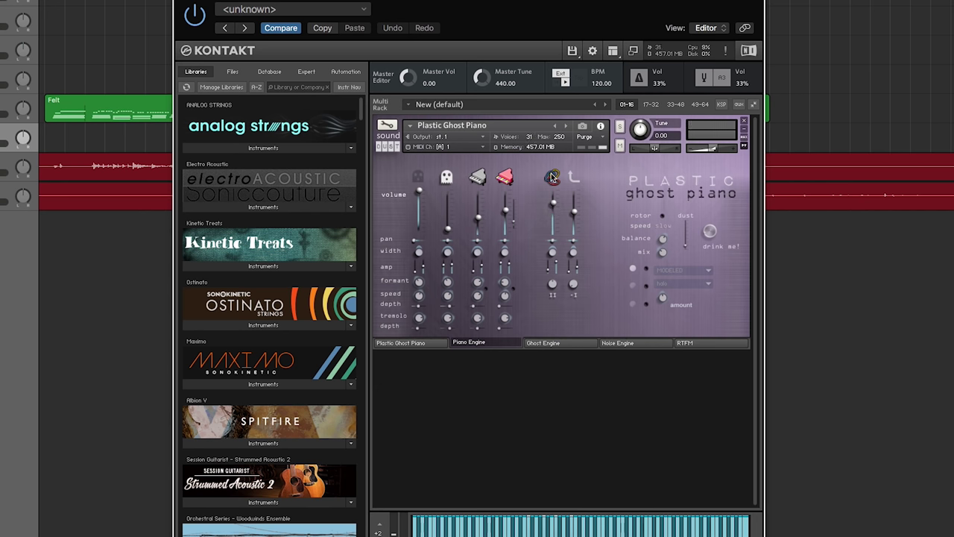
pyautogui.moveTo(447, 228); pyautogui.dragTo(454, 193)
pyautogui.moveTo(485, 221); pyautogui.dragTo(485, 196)
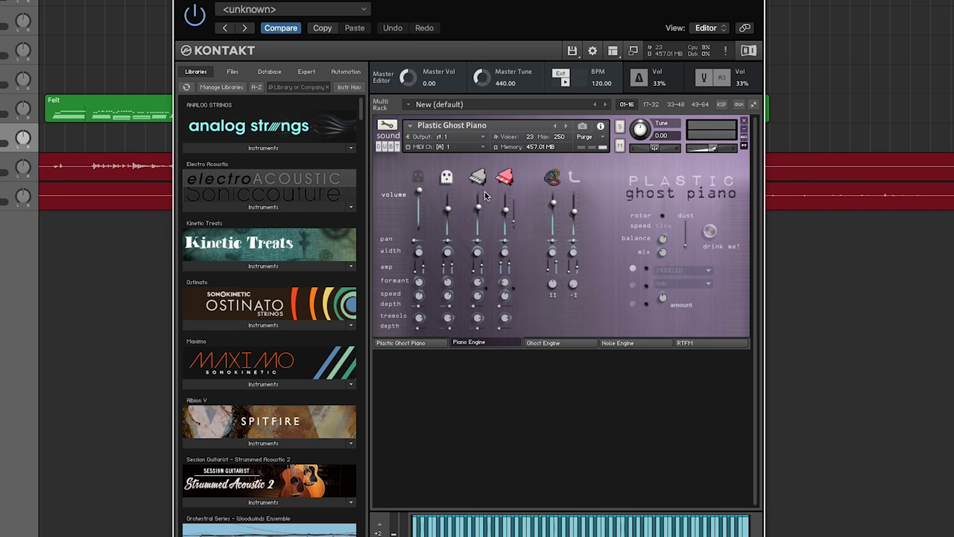